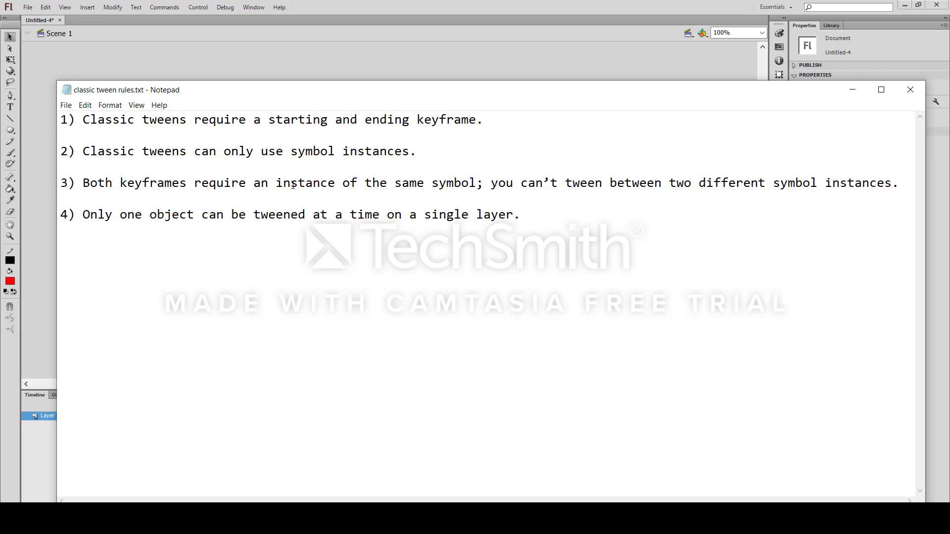
- Review the classic tween rules on using the same symbol and tweening one object per layer, and put the notes away
{"action": "left_click_drag", "start_coordinate": [291, 183], "coordinate": [472, 188]}
{"action": "left_click", "coordinate": [343, 183]}
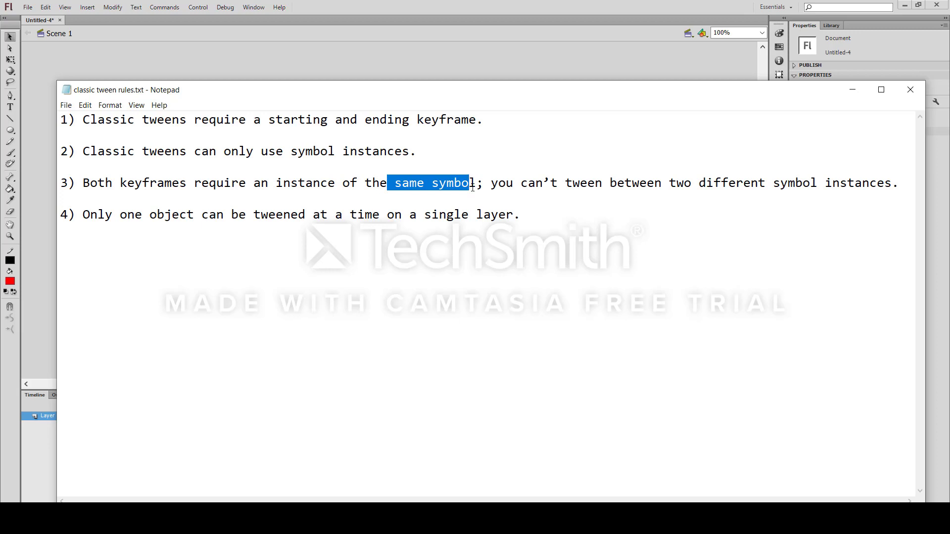
{"action": "left_click_drag", "start_coordinate": [157, 215], "coordinate": [359, 215]}
{"action": "left_click", "coordinate": [395, 214]}
{"action": "left_click_drag", "start_coordinate": [429, 211], "coordinate": [447, 215]}
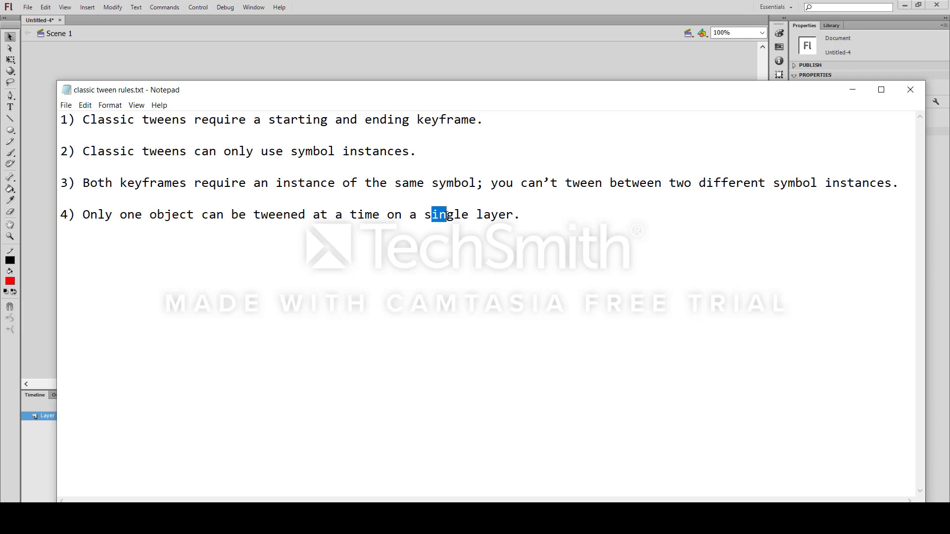
{"action": "left_click", "coordinate": [847, 91]}
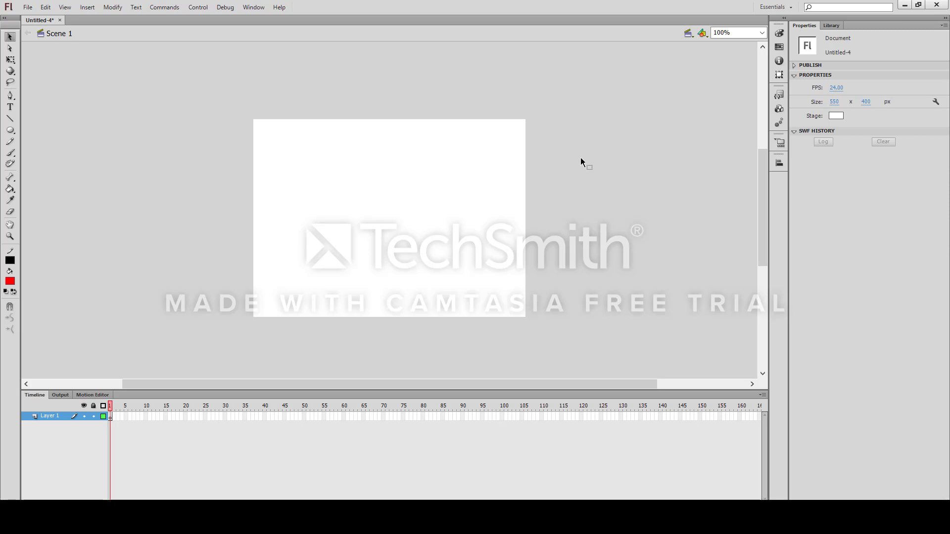
- Check the document's library for existing symbols
{"action": "left_click", "coordinate": [833, 28]}
{"action": "left_click_drag", "start_coordinate": [732, 179], "coordinate": [828, 167]}
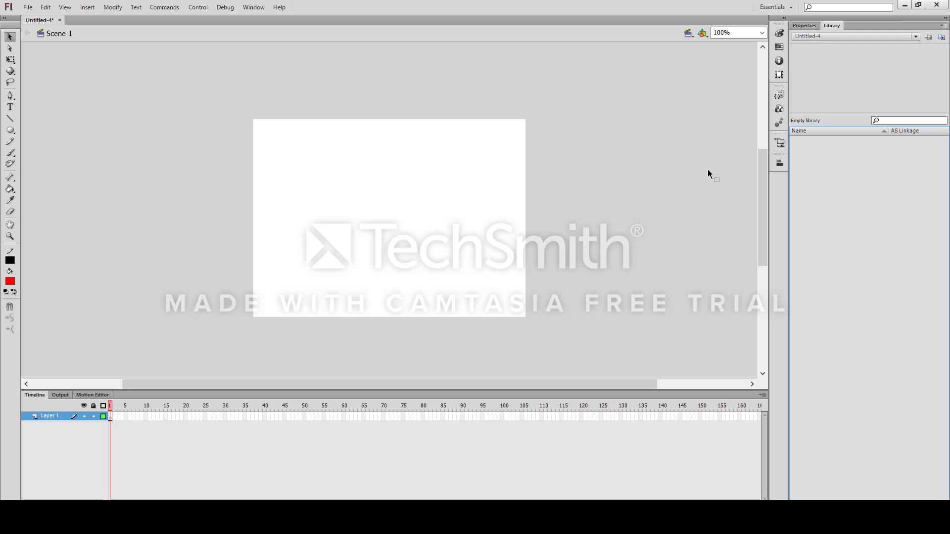
{"action": "left_click_drag", "start_coordinate": [707, 170], "coordinate": [647, 157]}
- Draw an oval about 115 by 72 px with red fill and black outline near the middle of the stage
{"action": "left_click", "coordinate": [11, 130]}
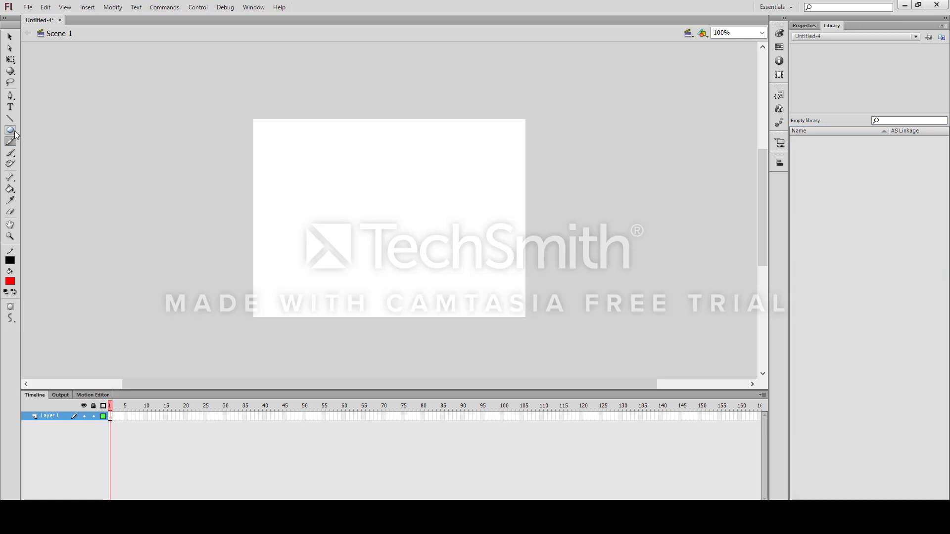
{"action": "left_click", "coordinate": [799, 25]}
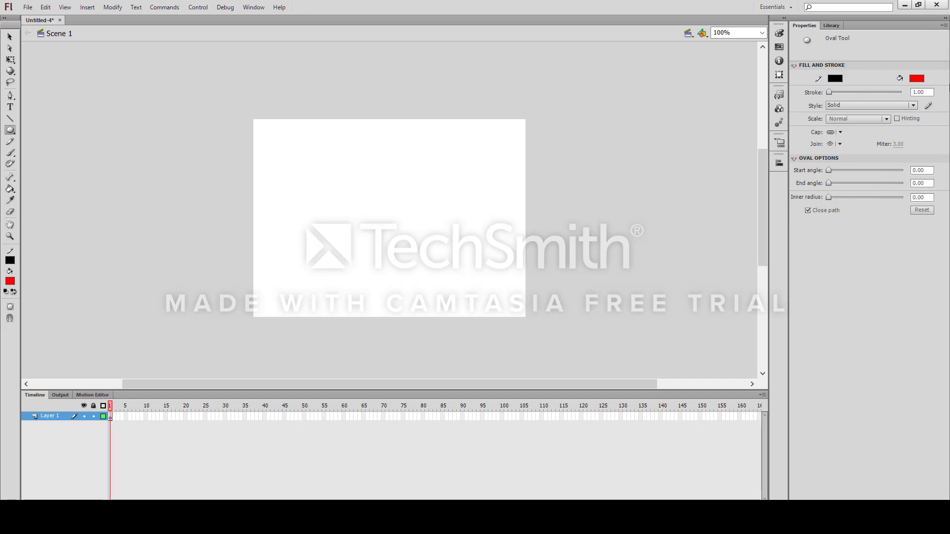
{"action": "left_click_drag", "start_coordinate": [352, 197], "coordinate": [411, 234]}
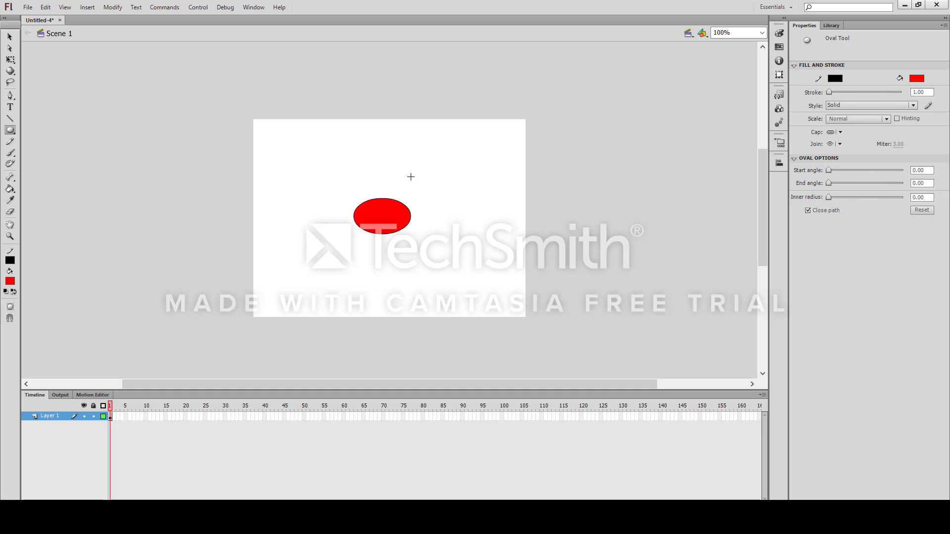
- Convert the red oval together with its outline to a Graphic symbol named "oval"
{"action": "left_click", "coordinate": [10, 36]}
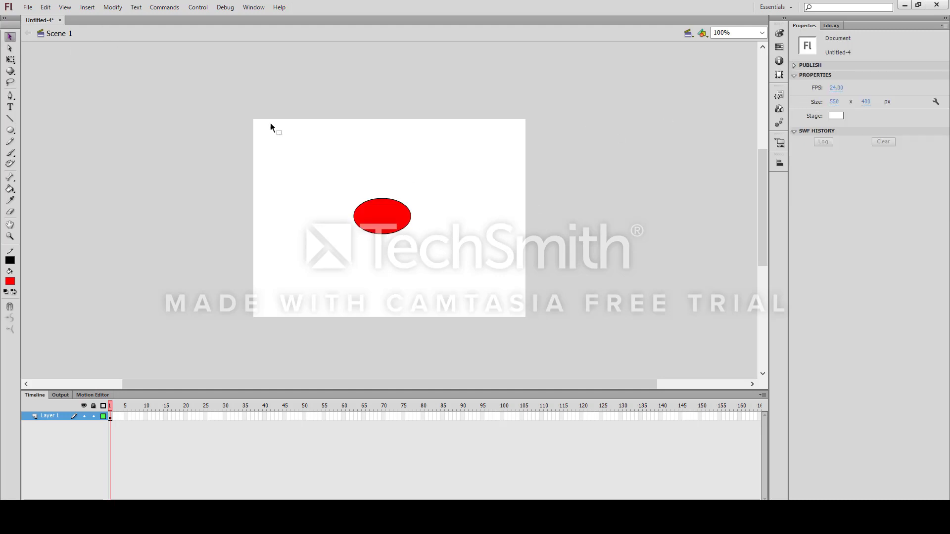
{"action": "double_click", "coordinate": [376, 213]}
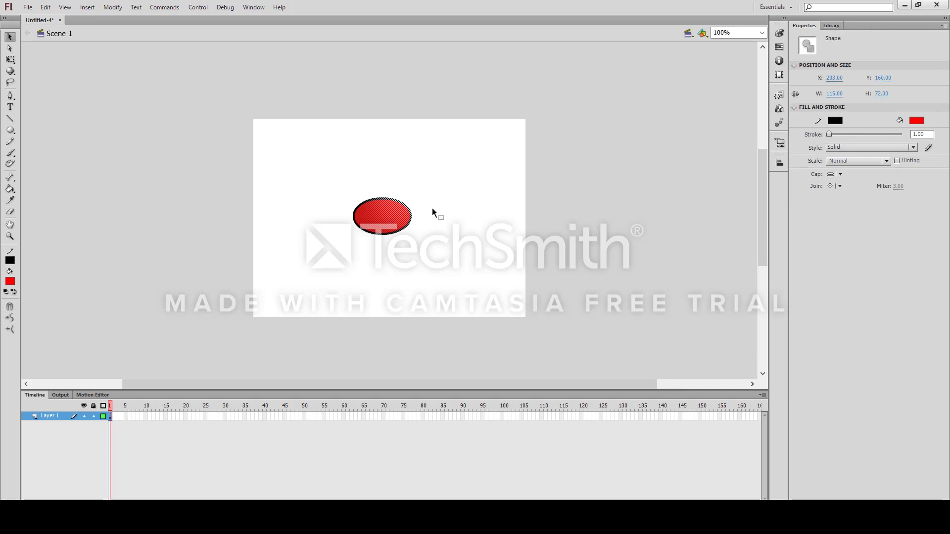
{"action": "right_click", "coordinate": [391, 218]}
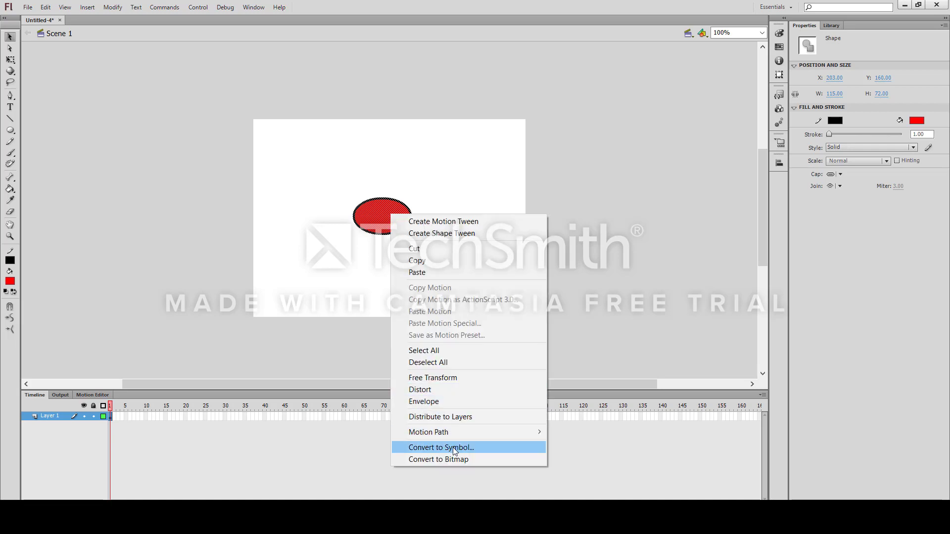
{"action": "left_click", "coordinate": [113, 7]}
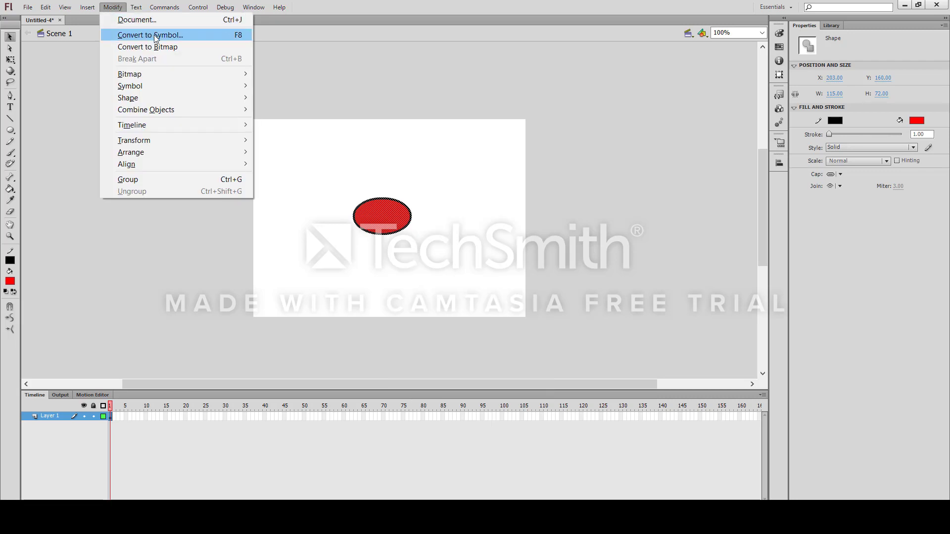
{"action": "left_click", "coordinate": [220, 38]}
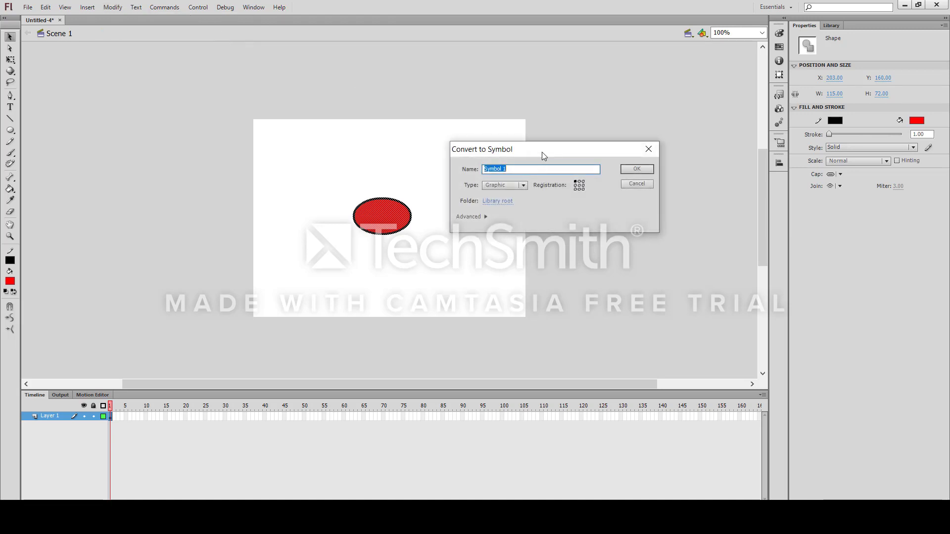
{"action": "left_click_drag", "start_coordinate": [543, 153], "coordinate": [548, 159]}
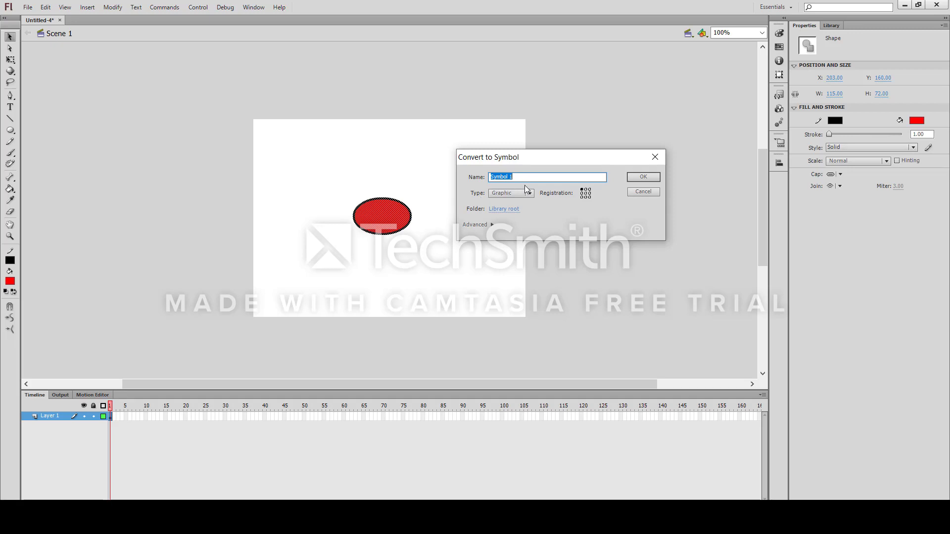
{"action": "type", "text": "oval"}
{"action": "left_click", "coordinate": [511, 193]}
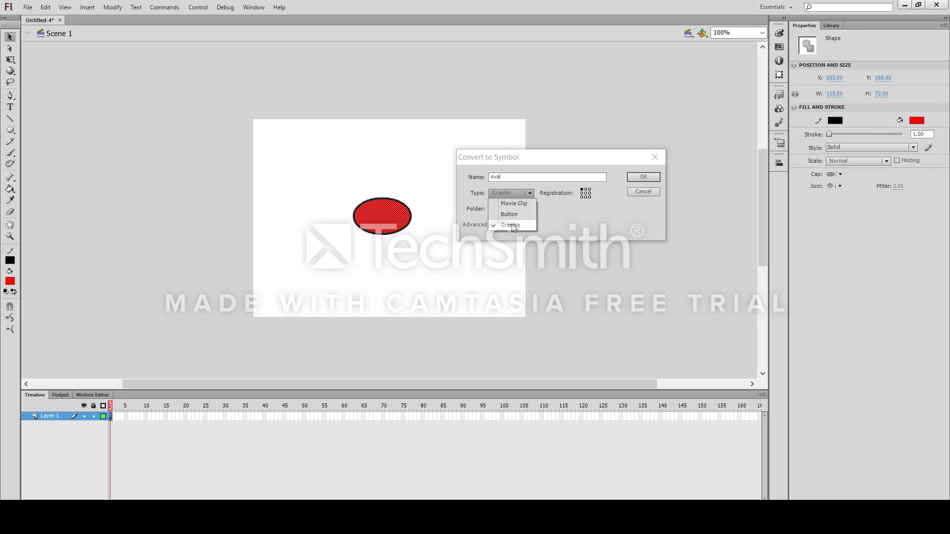
{"action": "left_click", "coordinate": [513, 228]}
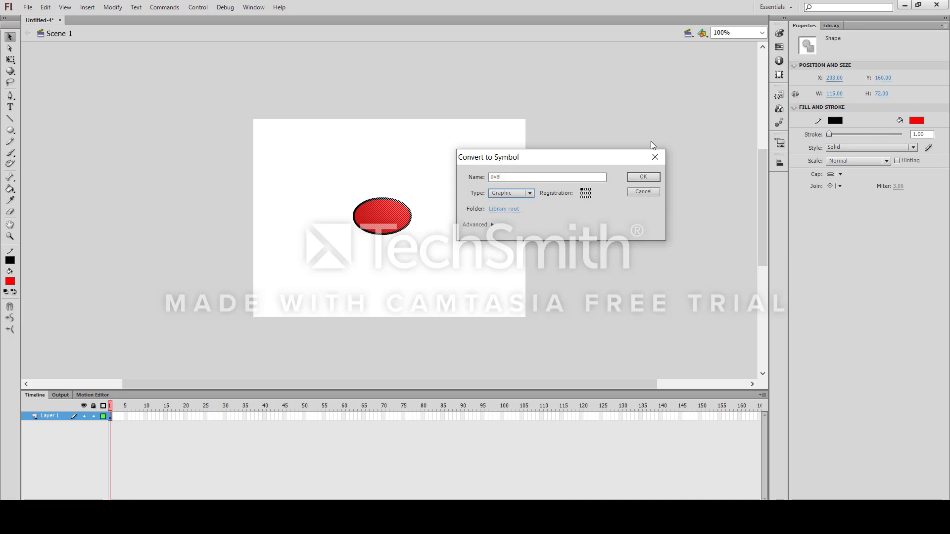
{"action": "left_click", "coordinate": [643, 177]}
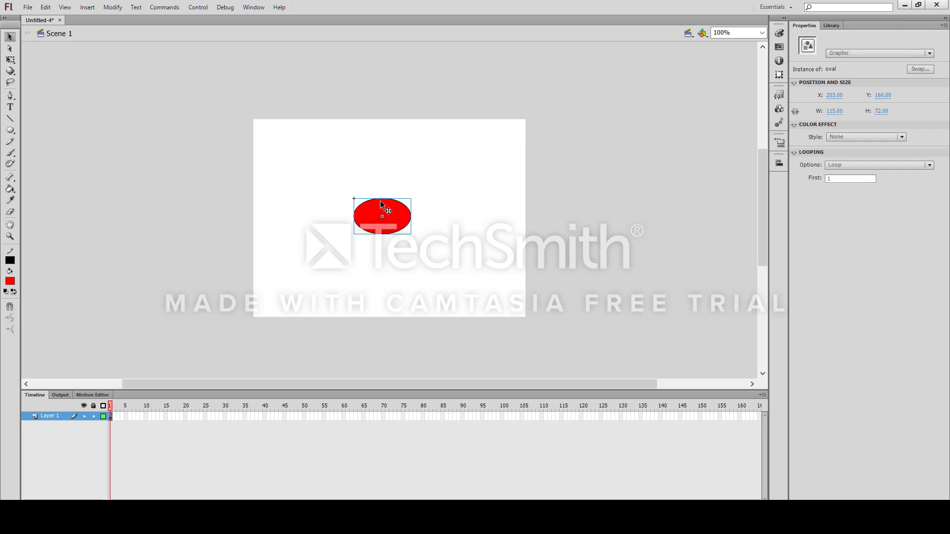
- Move the oval up slightly and place two more instances of the oval symbol to its upper right and lower right
{"action": "left_click_drag", "start_coordinate": [386, 204], "coordinate": [387, 199]}
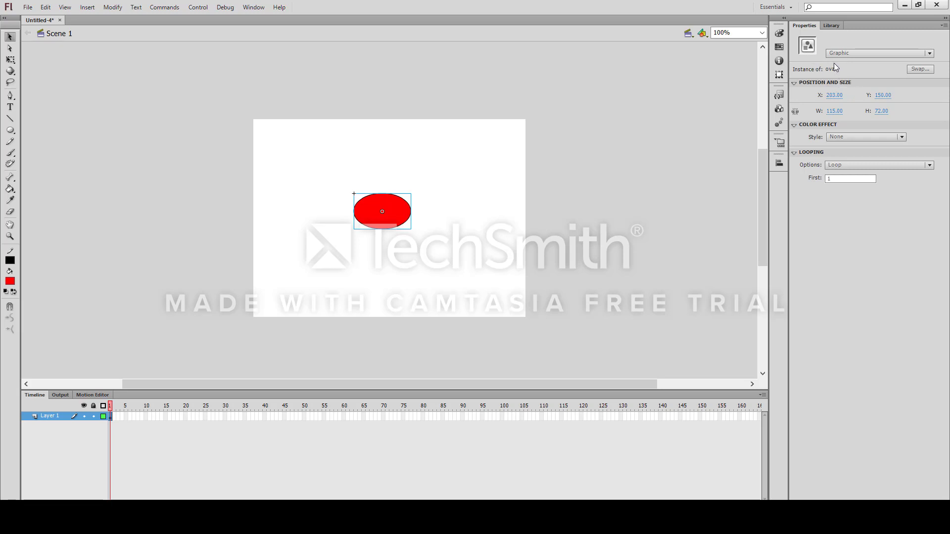
{"action": "left_click", "coordinate": [833, 25]}
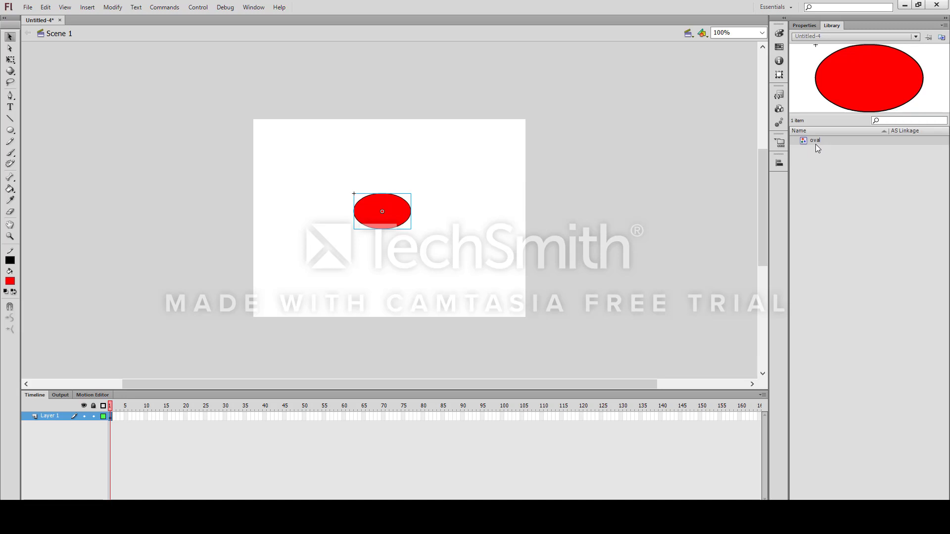
{"action": "left_click_drag", "start_coordinate": [750, 166], "coordinate": [811, 173]}
{"action": "left_click_drag", "start_coordinate": [838, 140], "coordinate": [470, 171]}
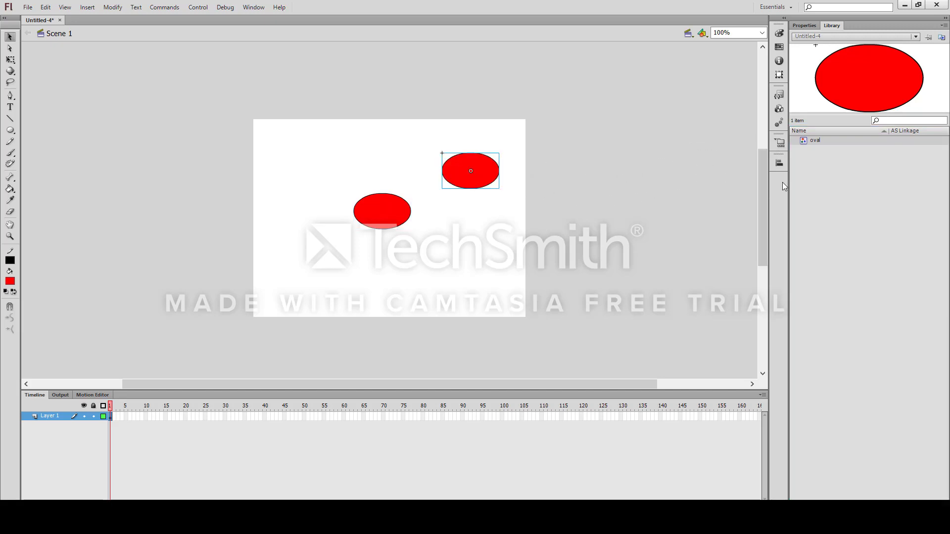
{"action": "left_click_drag", "start_coordinate": [814, 140], "coordinate": [456, 263]}
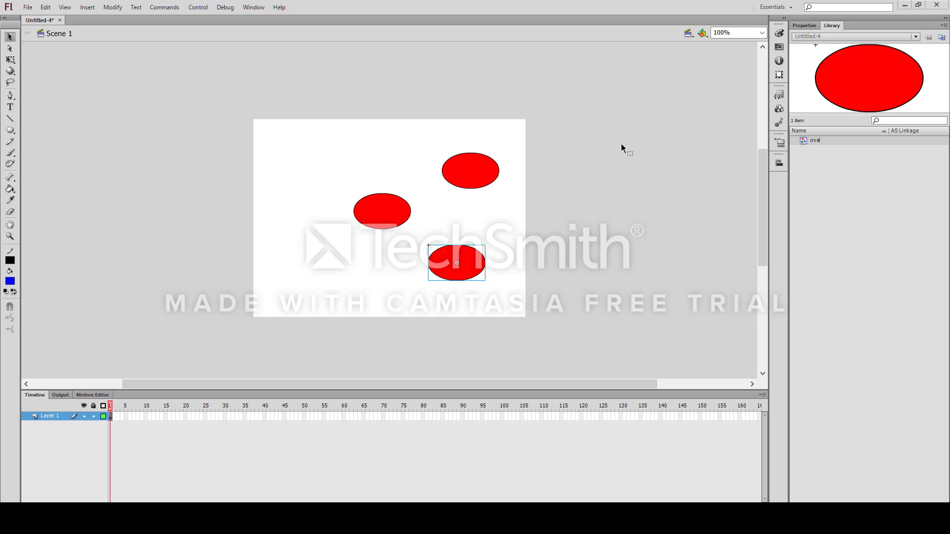
- Edit the oval symbol in place, change its fill to blue and return to Scene 1
{"action": "right_click", "coordinate": [815, 142]}
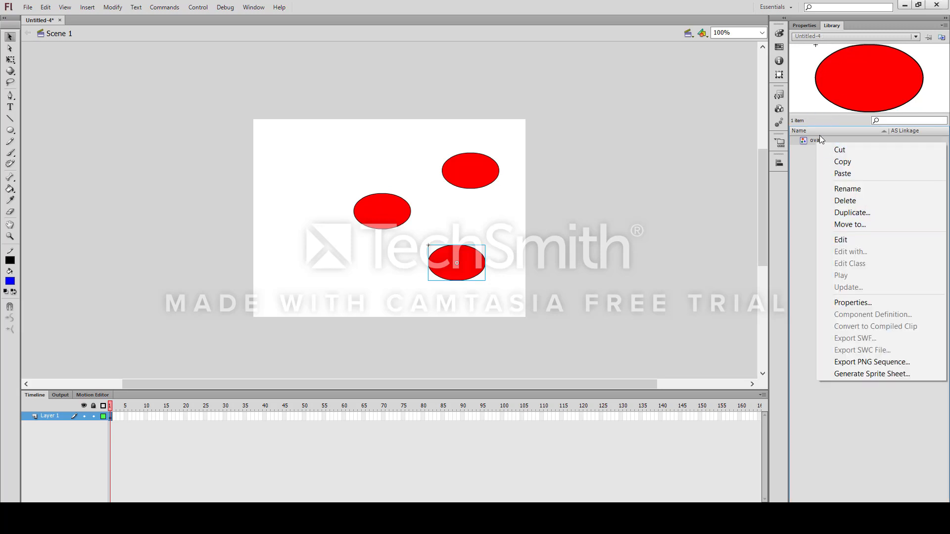
{"action": "left_click", "coordinate": [734, 237]}
{"action": "left_click", "coordinate": [469, 178]}
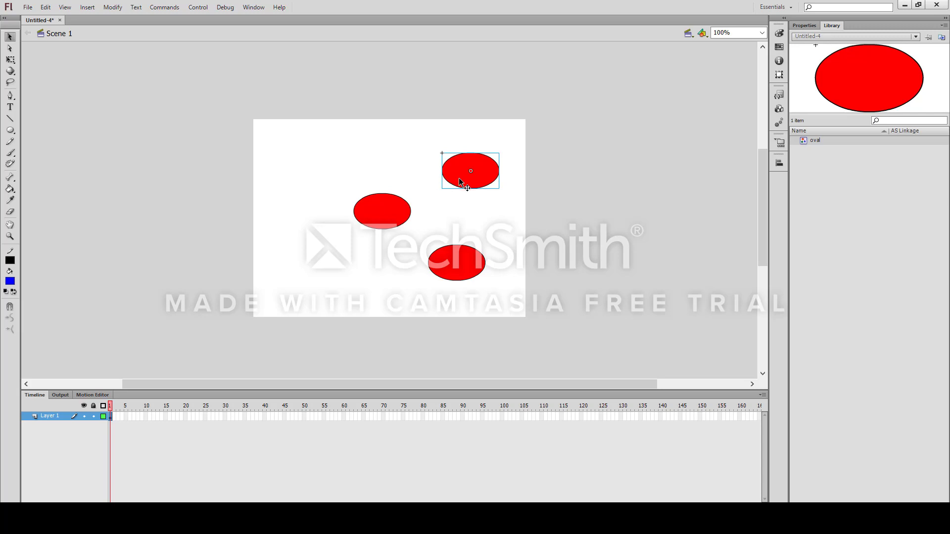
{"action": "double_click", "coordinate": [459, 173]}
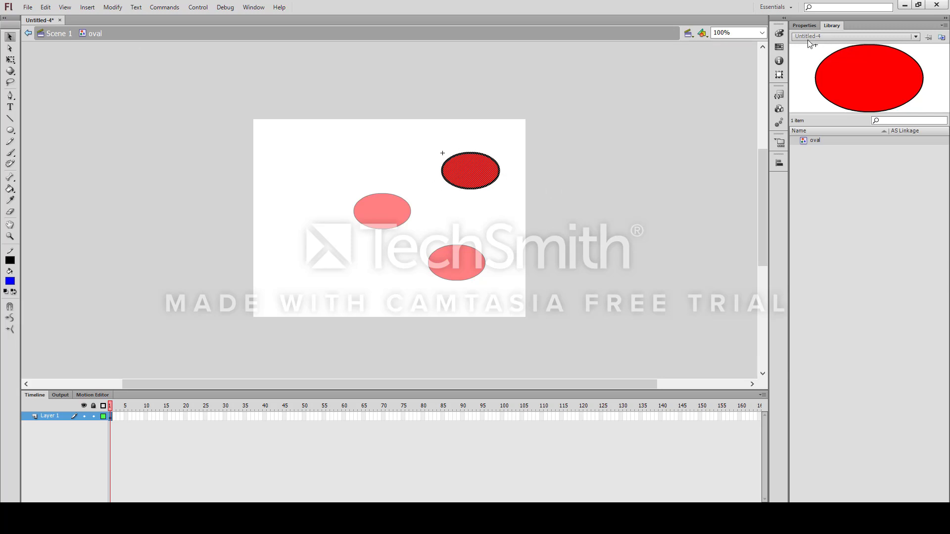
{"action": "left_click", "coordinate": [805, 26]}
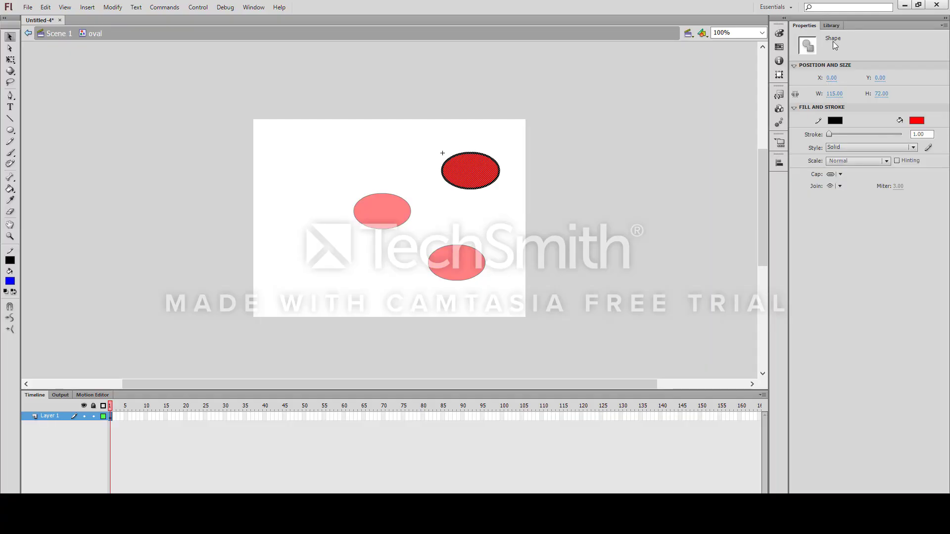
{"action": "left_click", "coordinate": [918, 124]}
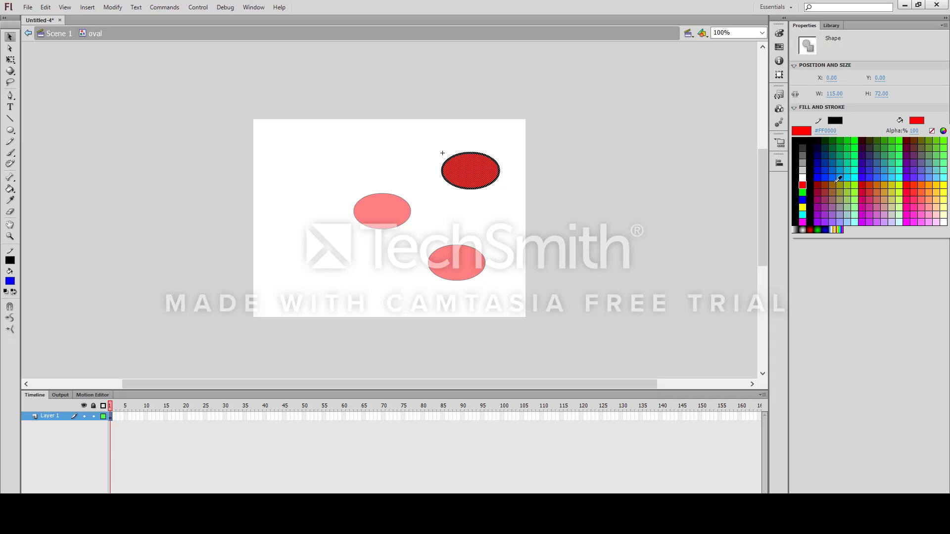
{"action": "left_click", "coordinate": [802, 198]}
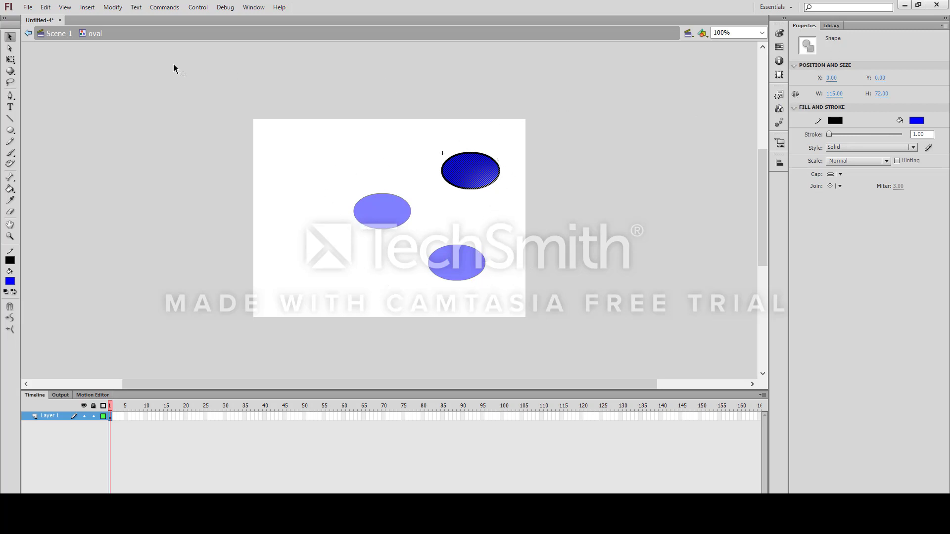
{"action": "left_click", "coordinate": [58, 33]}
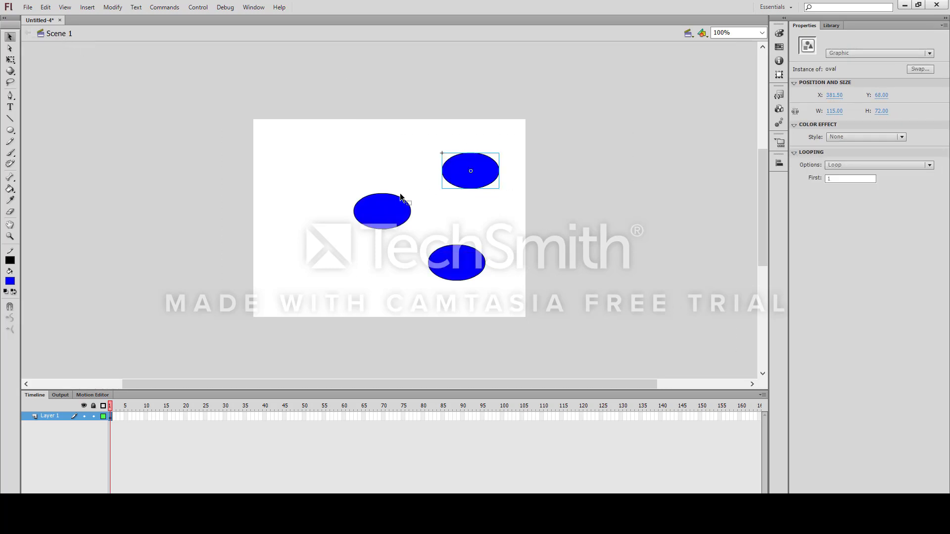
- Inspect the oval instances and delete the two extra ones, keeping the original
{"action": "left_click", "coordinate": [393, 204]}
{"action": "left_click", "coordinate": [466, 268]}
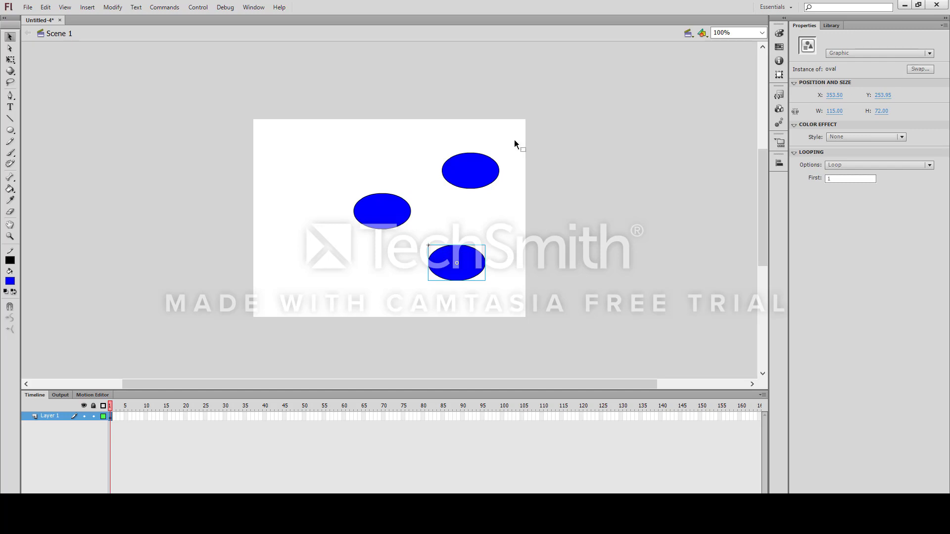
{"action": "left_click", "coordinate": [470, 168]}
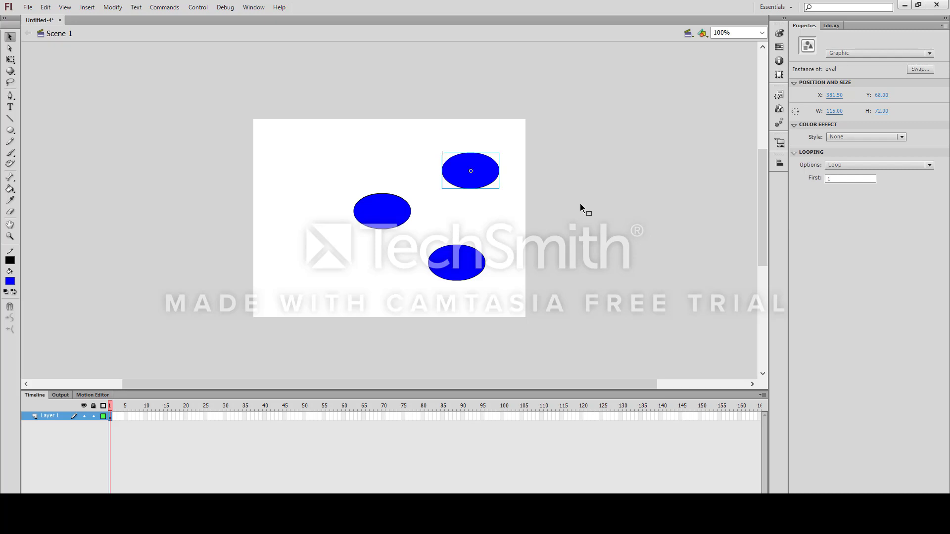
{"action": "left_click", "coordinate": [468, 266]}
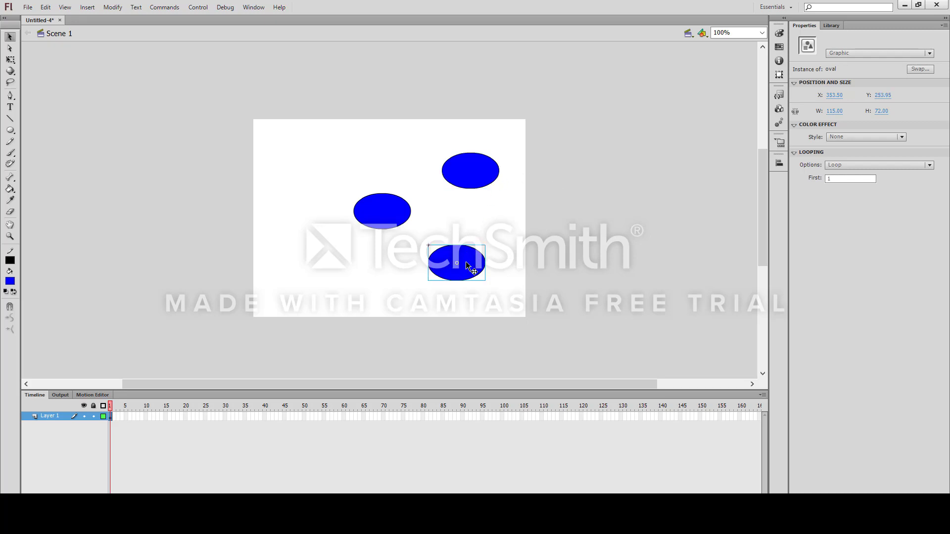
{"action": "key", "text": "Delete"}
{"action": "left_click", "coordinate": [483, 174]}
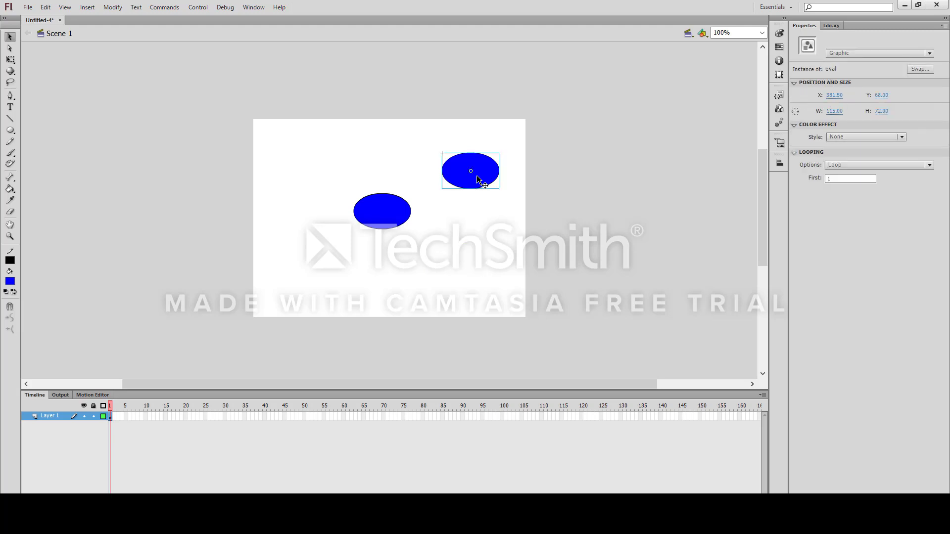
{"action": "key", "text": "Delete"}
- Move the remaining oval instance to the stage's left edge, at about X 0, Y 155, and leave it selected
{"action": "left_click_drag", "start_coordinate": [387, 213], "coordinate": [287, 216]}
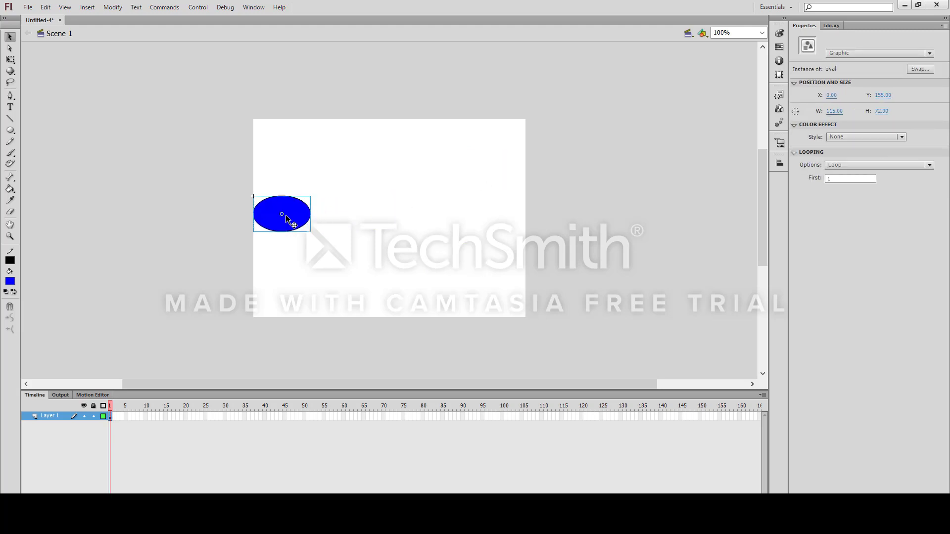
{"action": "left_click", "coordinate": [651, 211]}
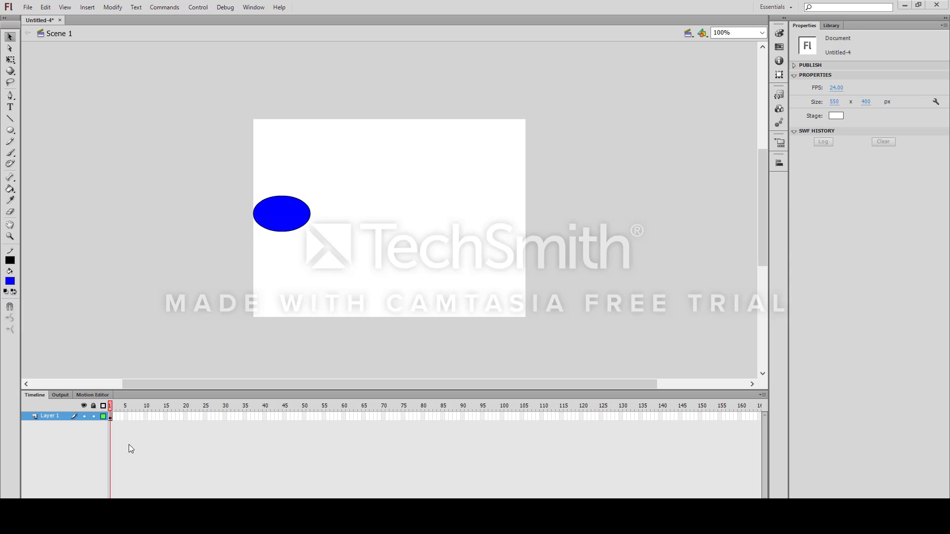
{"action": "left_click", "coordinate": [285, 223]}
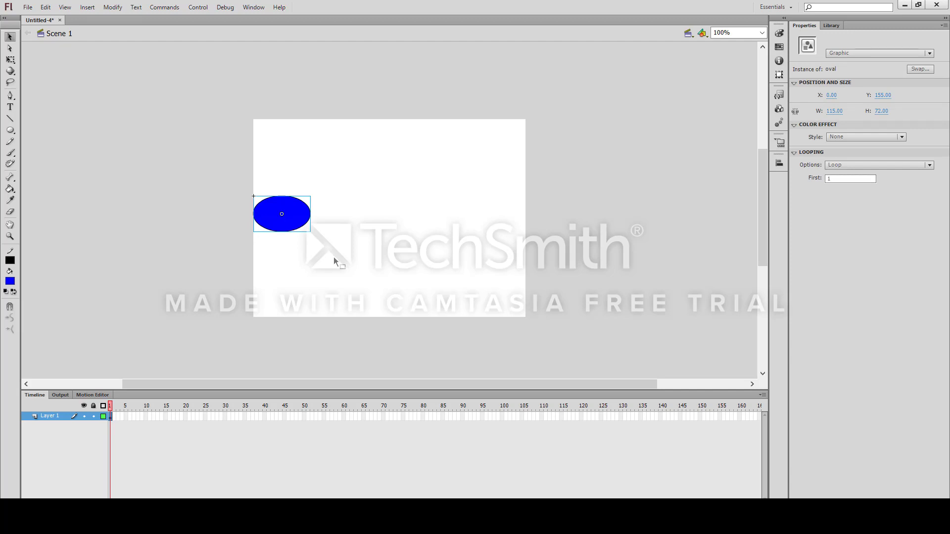
- Insert a keyframe at frame 20 of Layer 1 and move its oval near the stage's right edge, at about X 429, Y 144
{"action": "left_click", "coordinate": [186, 416]}
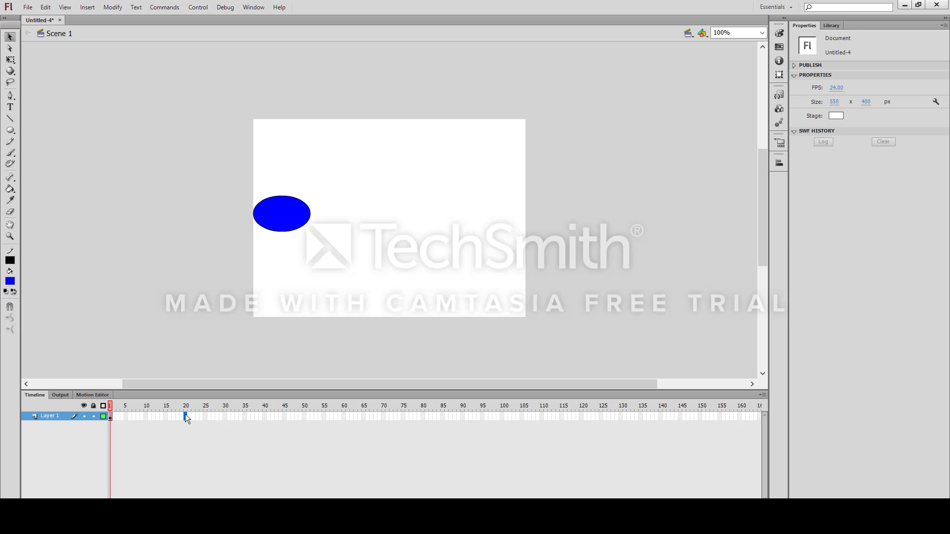
{"action": "key", "text": "F6"}
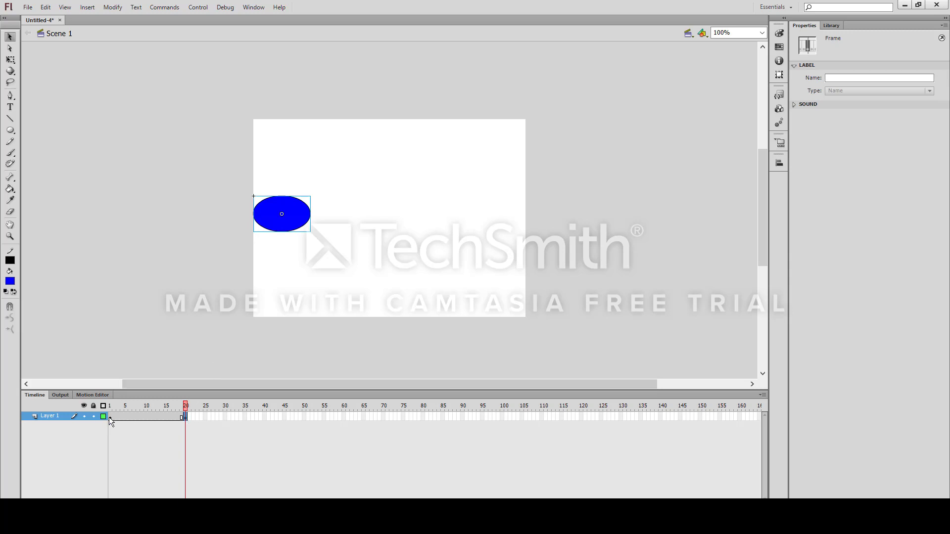
{"action": "left_click", "coordinate": [110, 418]}
{"action": "left_click", "coordinate": [186, 418]}
{"action": "left_click", "coordinate": [111, 419]}
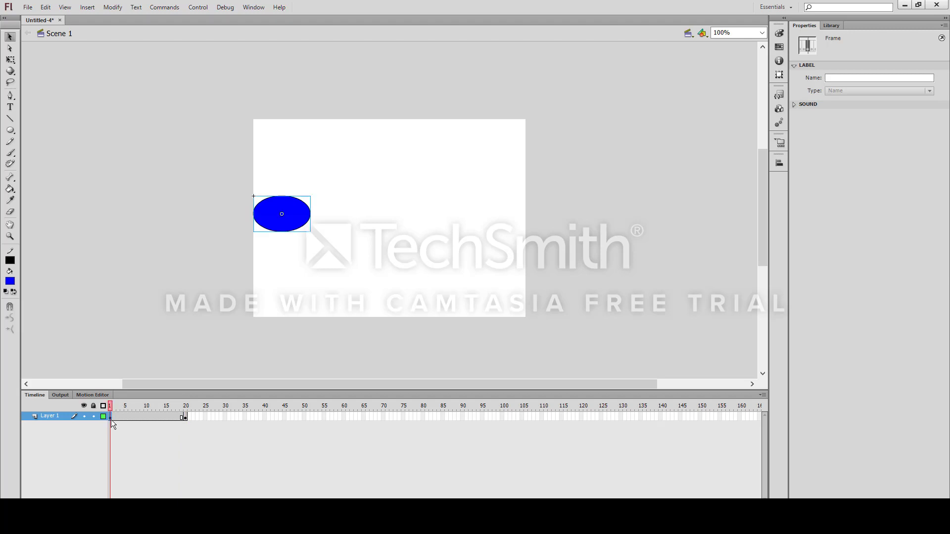
{"action": "left_click", "coordinate": [185, 417]}
{"action": "left_click_drag", "start_coordinate": [304, 209], "coordinate": [517, 204]}
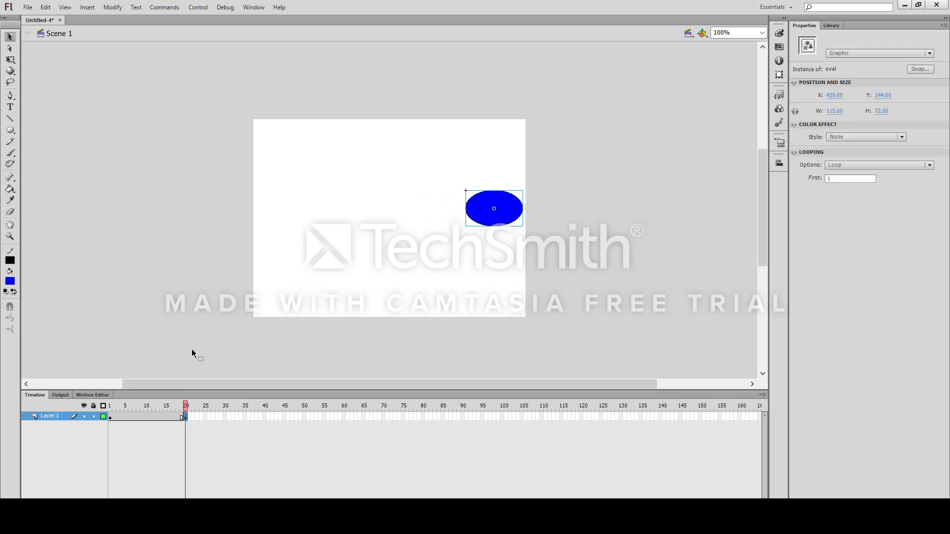
- Create a classic tween between the keyframes at frames 1 and 20 of Layer 1
{"action": "left_click", "coordinate": [110, 421]}
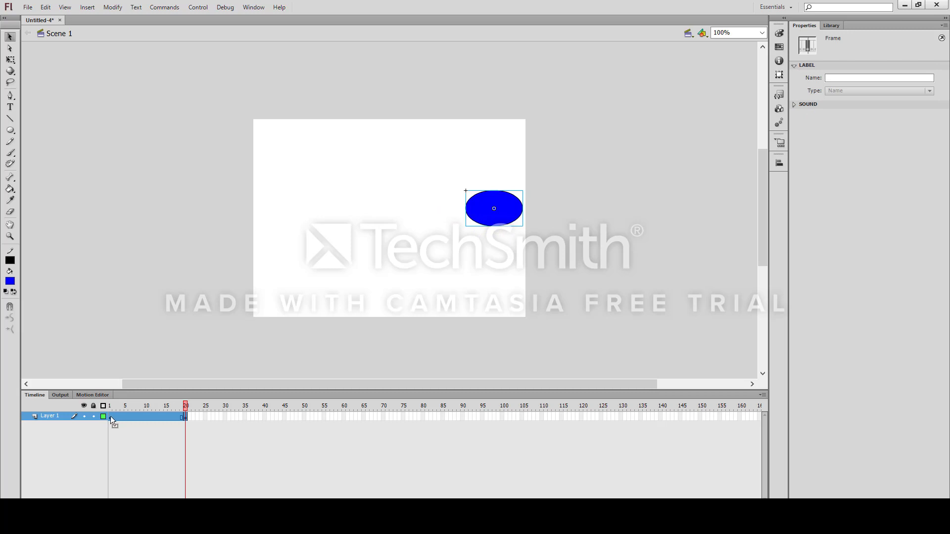
{"action": "left_click", "coordinate": [110, 416]}
{"action": "left_click", "coordinate": [186, 417]}
{"action": "left_click", "coordinate": [155, 417]}
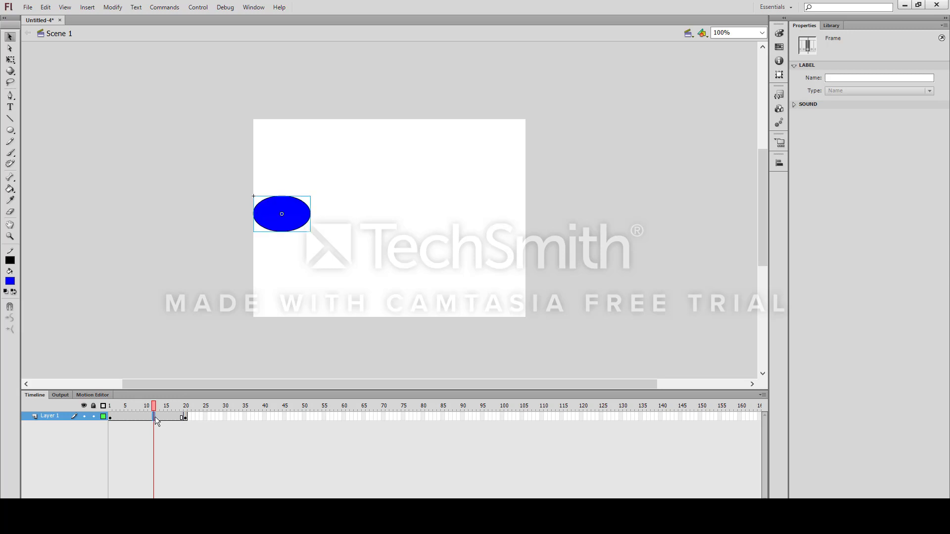
{"action": "right_click", "coordinate": [152, 417]}
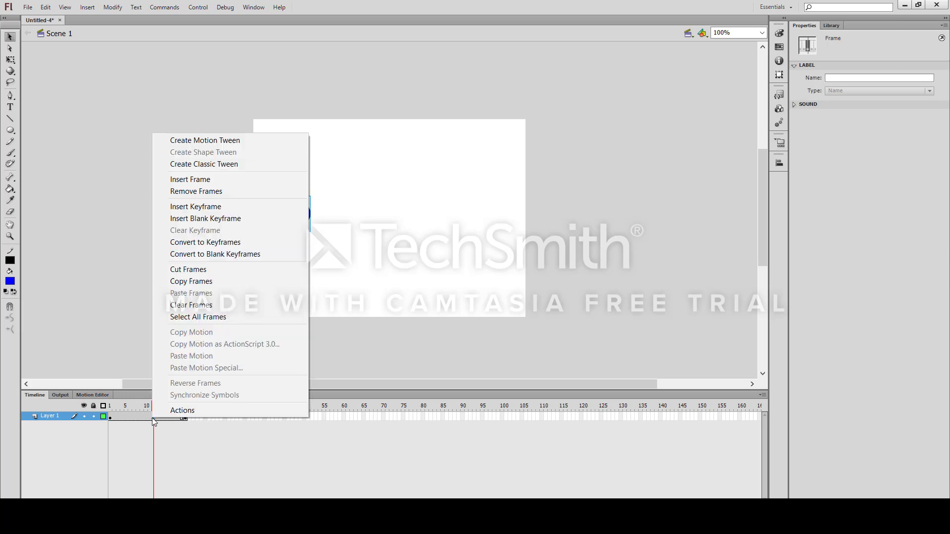
{"action": "left_click", "coordinate": [222, 163]}
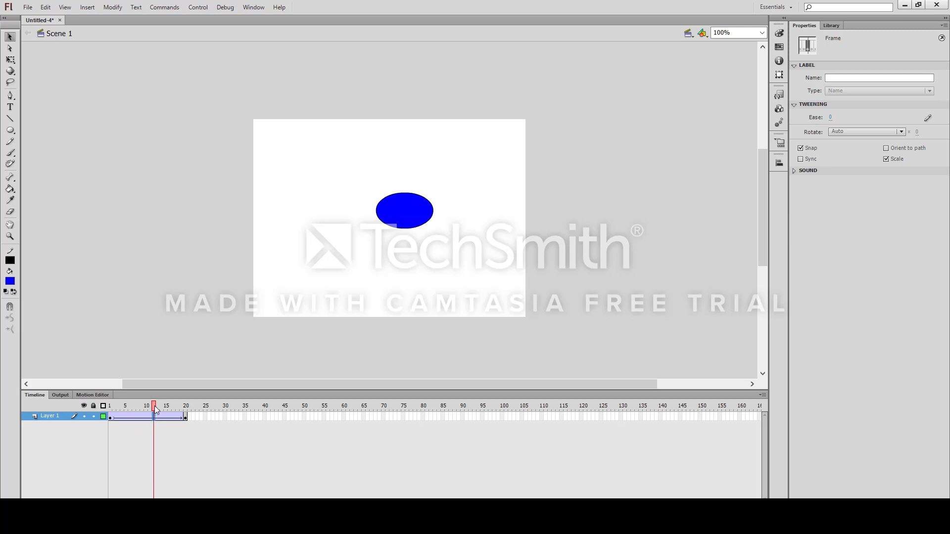
- Scrub through the oval tween, test the movie and close the test window
{"action": "left_click_drag", "start_coordinate": [156, 409], "coordinate": [177, 398]}
{"action": "key", "text": "ctrl+Return"}
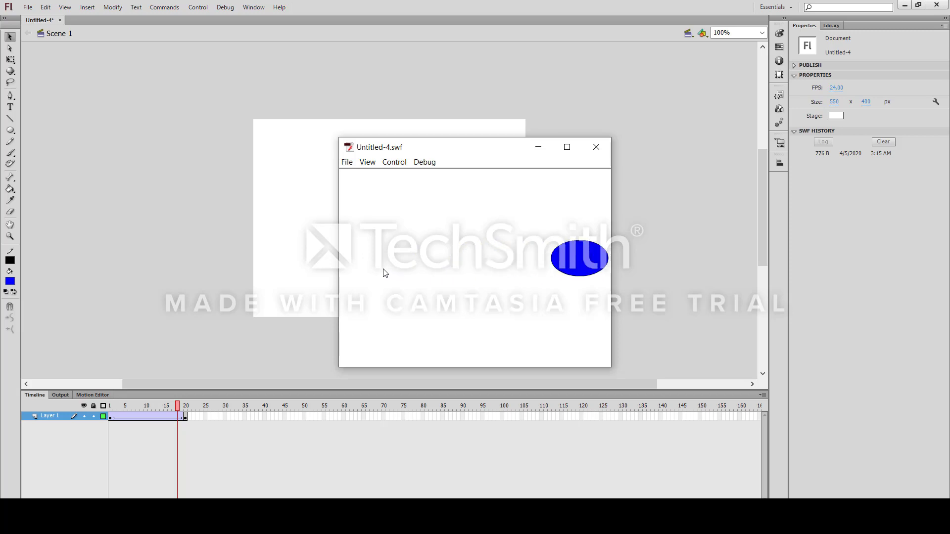
{"action": "left_click", "coordinate": [599, 145]}
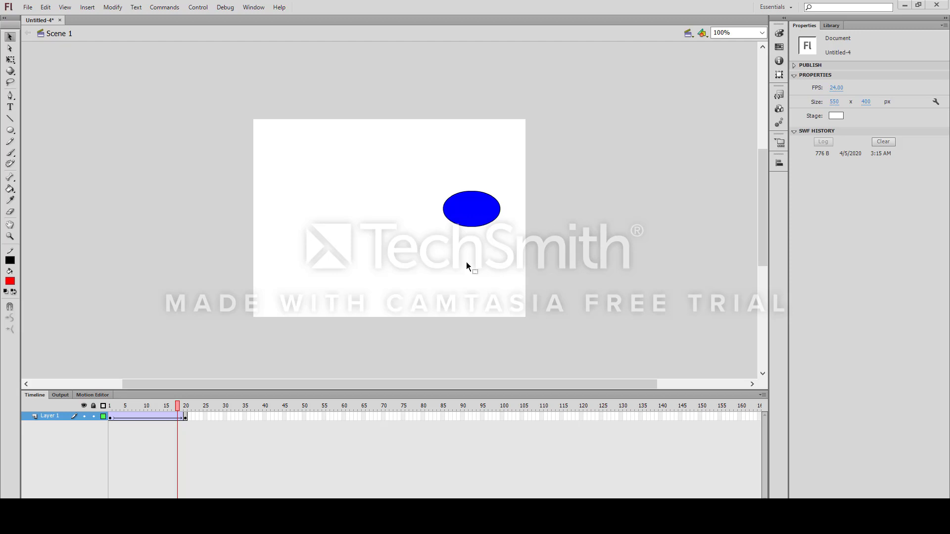
- Hide Layer 1, add a new layer above it and select the new layer's frame 1
{"action": "left_click", "coordinate": [84, 416]}
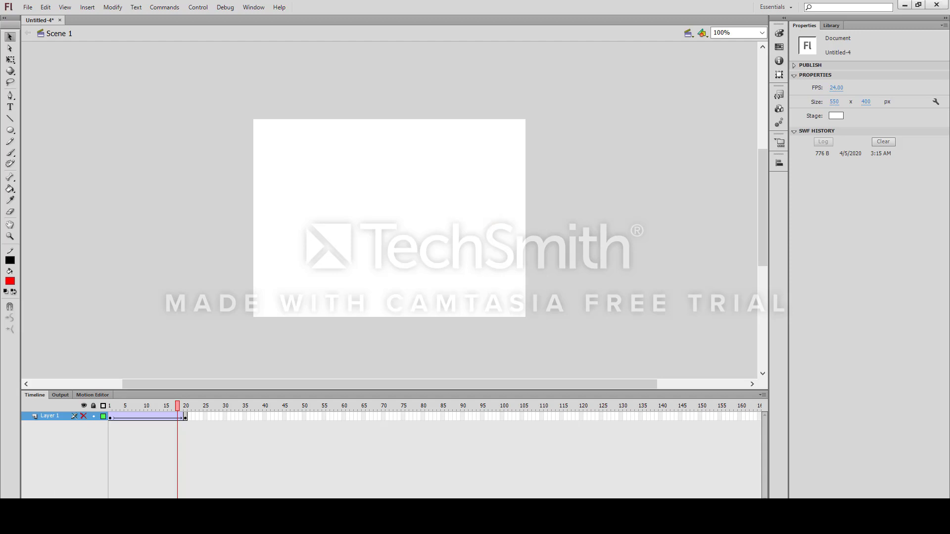
{"action": "left_click", "coordinate": [26, 494]}
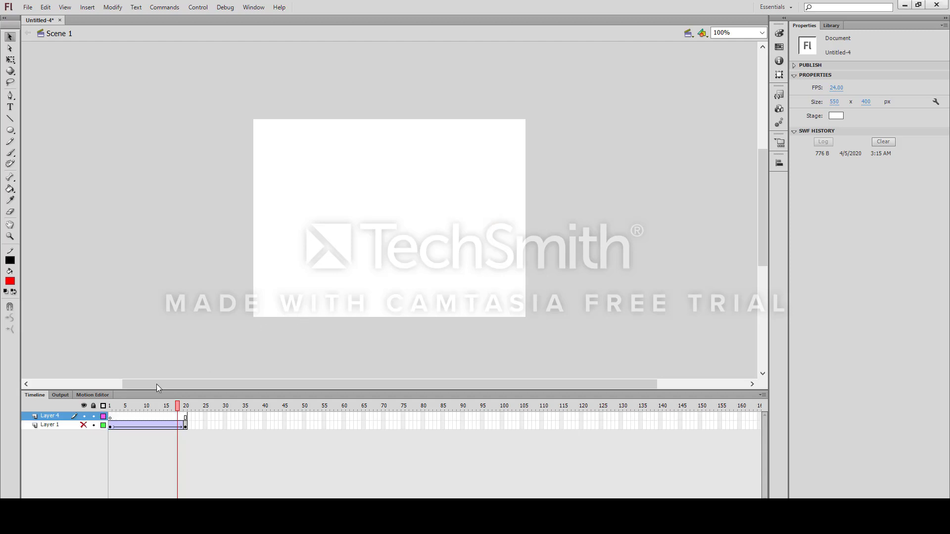
{"action": "left_click", "coordinate": [111, 417]}
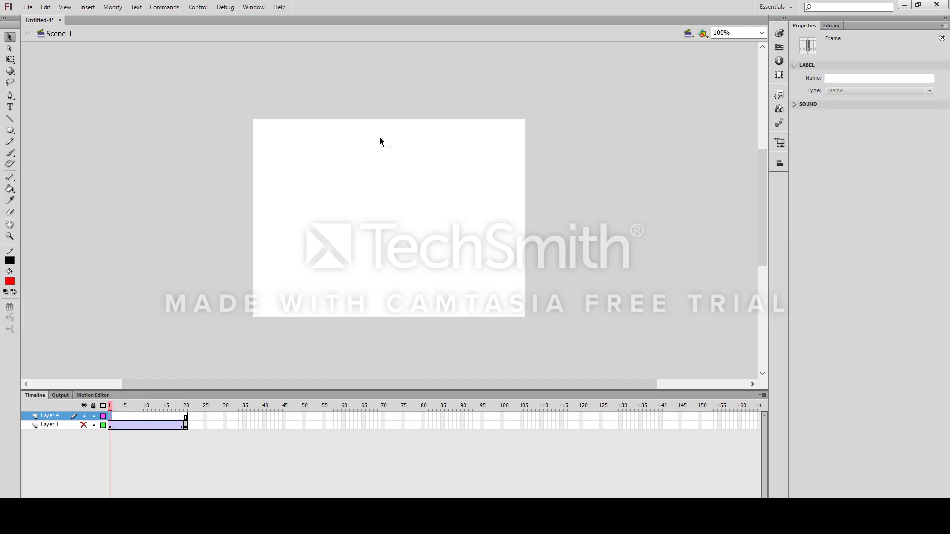
- Create a new graphic symbol named rect
{"action": "left_click", "coordinate": [88, 7]}
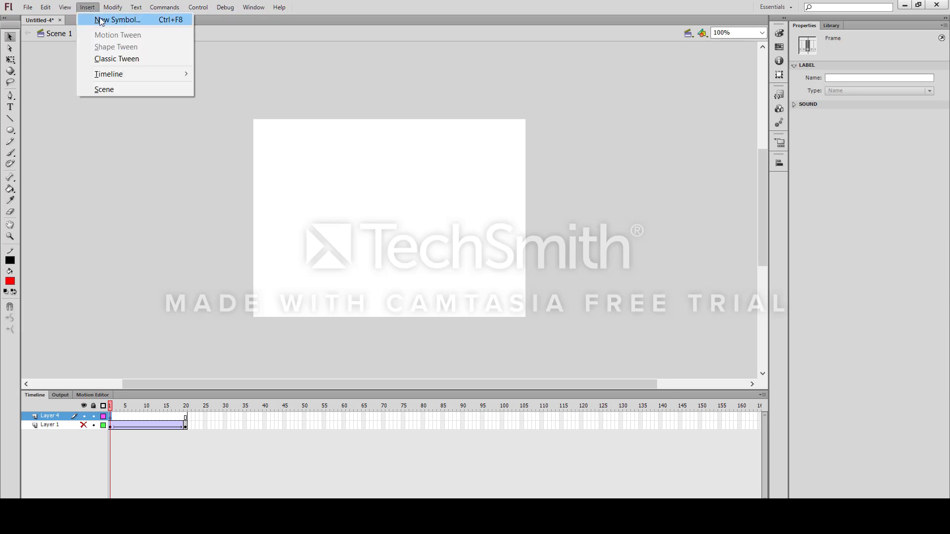
{"action": "left_click", "coordinate": [162, 19]}
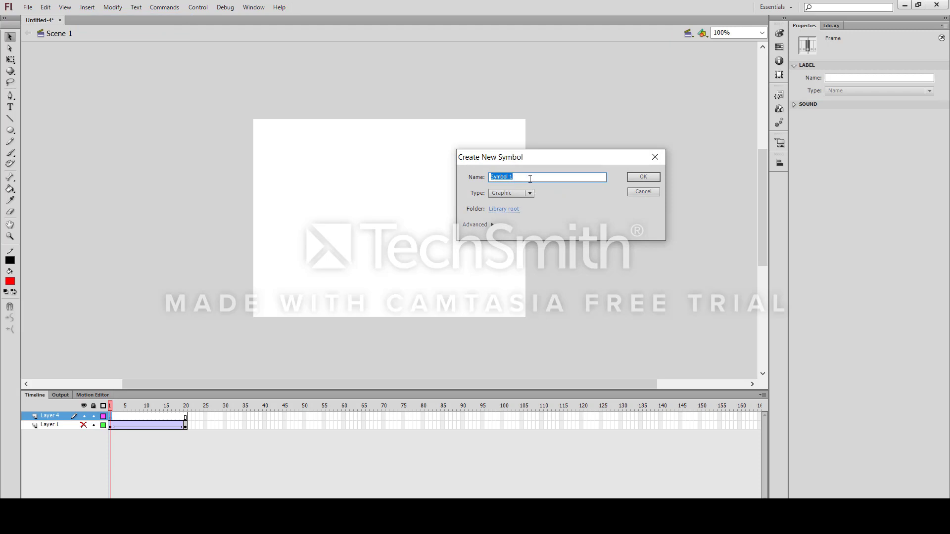
{"action": "type", "text": "rect"}
{"action": "left_click", "coordinate": [638, 178]}
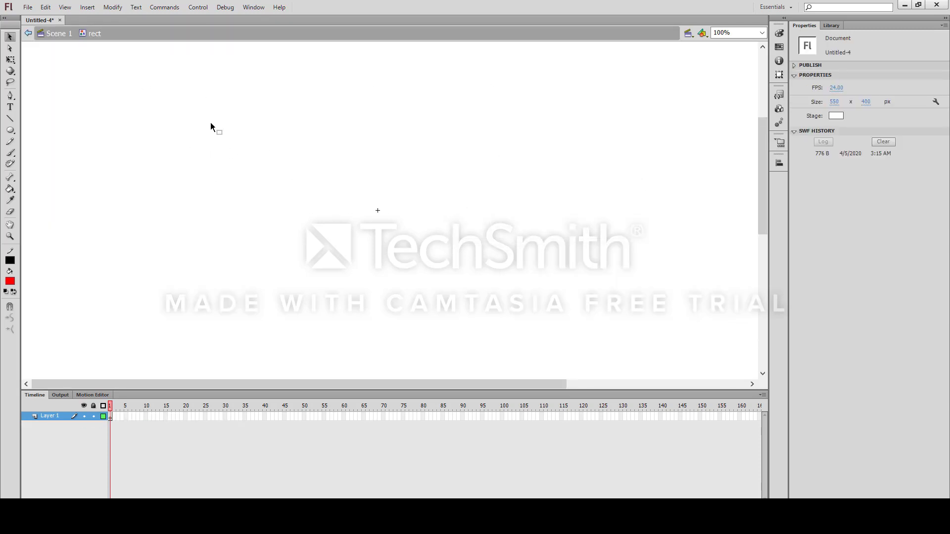
- Draw a red rectangle about 233 by 152 px from the rect symbol's registration point and return to Scene 1
{"action": "left_click", "coordinate": [11, 131]}
{"action": "left_click", "coordinate": [12, 133]}
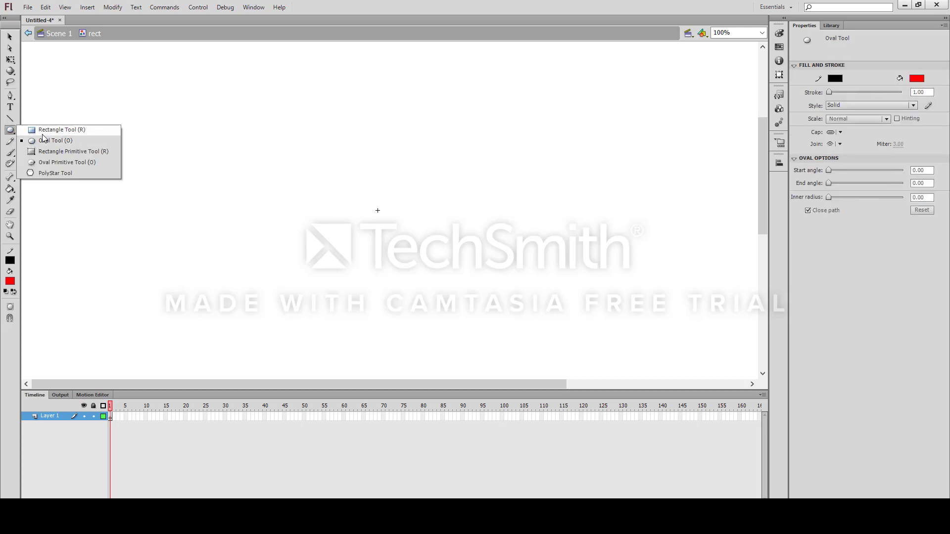
{"action": "left_click", "coordinate": [43, 128]}
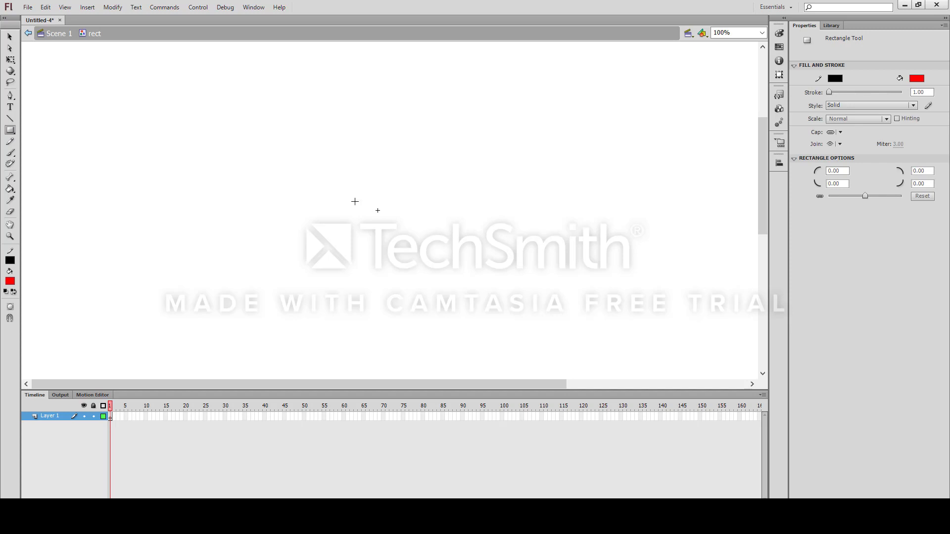
{"action": "left_click_drag", "start_coordinate": [377, 210], "coordinate": [494, 285]}
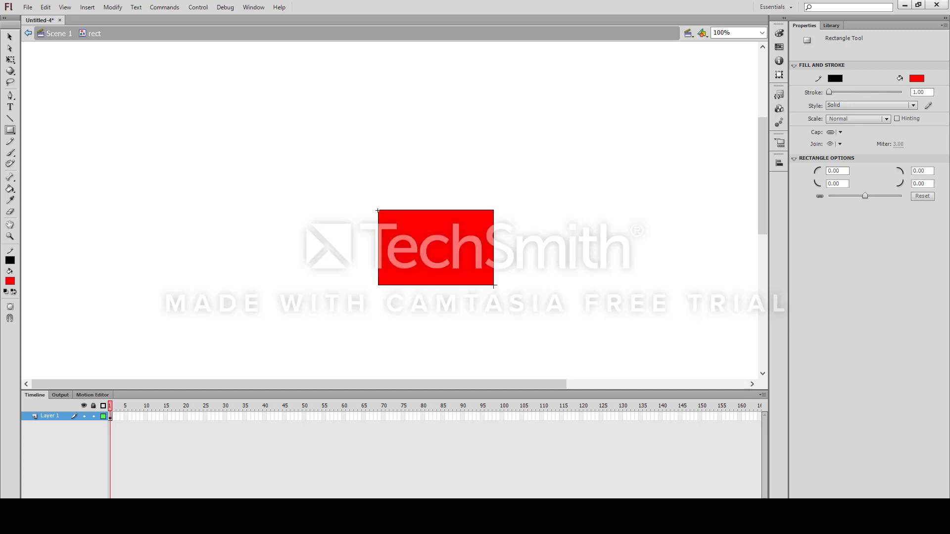
{"action": "left_click", "coordinate": [58, 34]}
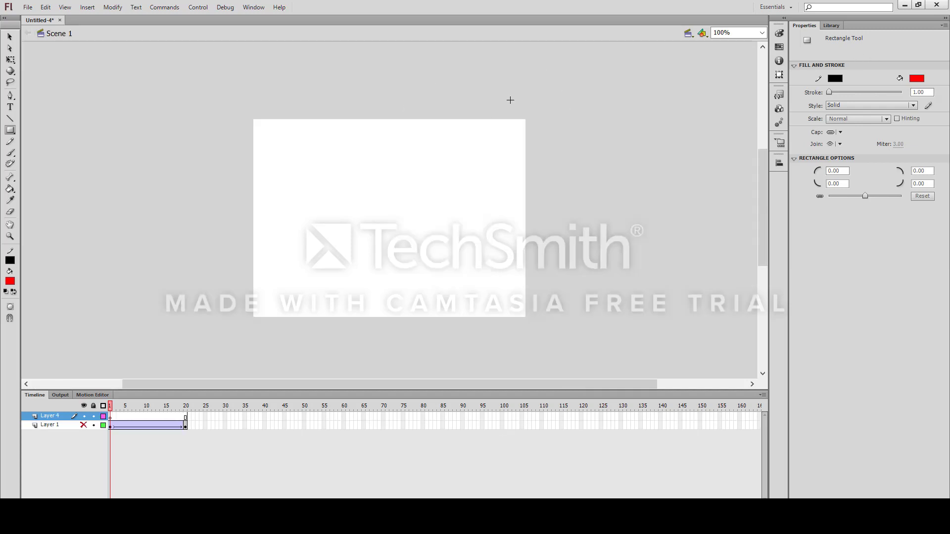
- Place an instance of the rect symbol near the stage's centre in frame 1 of Layer 4, at about X 139.5, Y 96
{"action": "left_click", "coordinate": [833, 28]}
{"action": "left_click", "coordinate": [816, 149]}
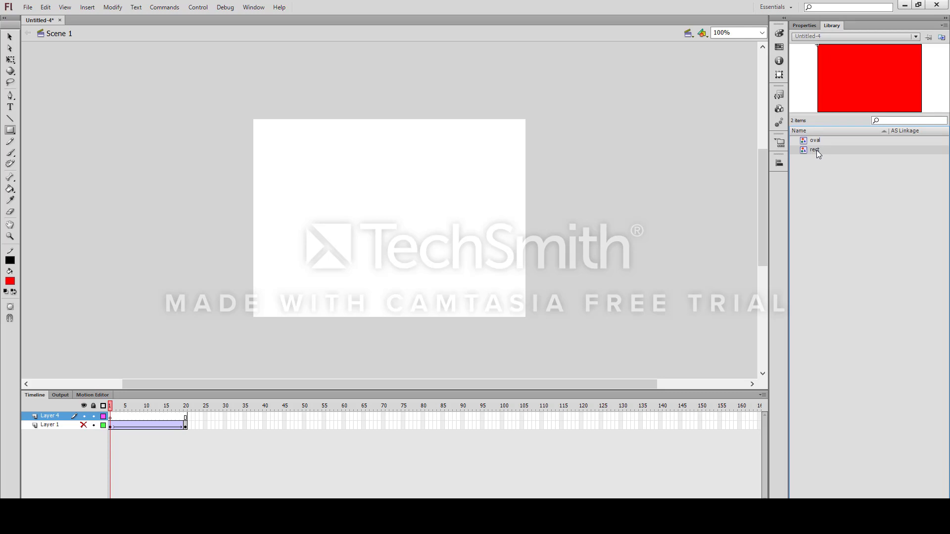
{"action": "key", "text": "v"}
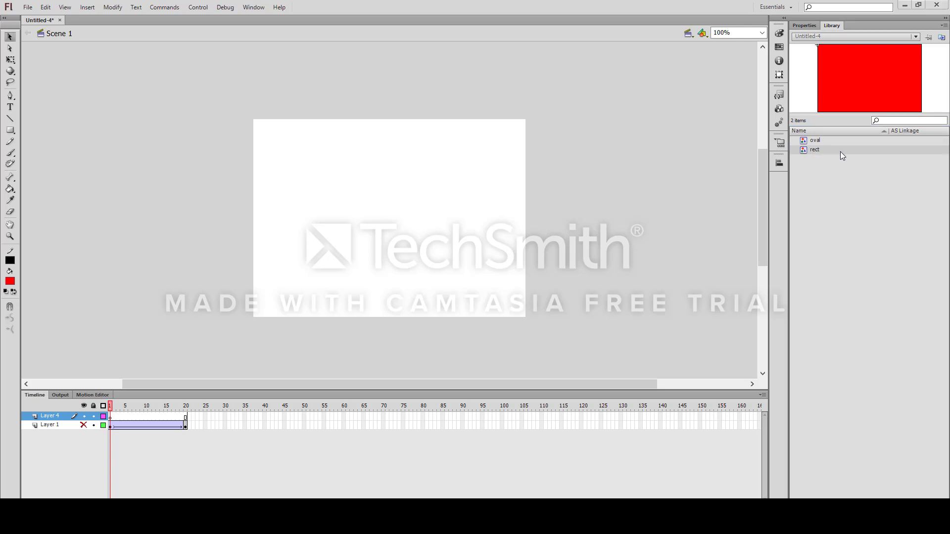
{"action": "left_click_drag", "start_coordinate": [840, 152], "coordinate": [381, 204]}
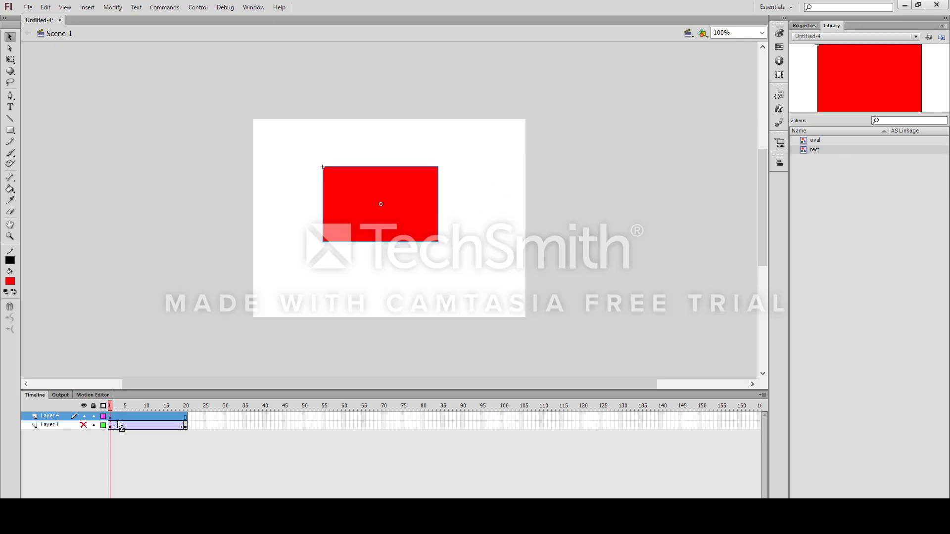
- Insert a keyframe at frame 20 of Layer 4 and compare it with the keyframe at frame 1
{"action": "left_click", "coordinate": [187, 417]}
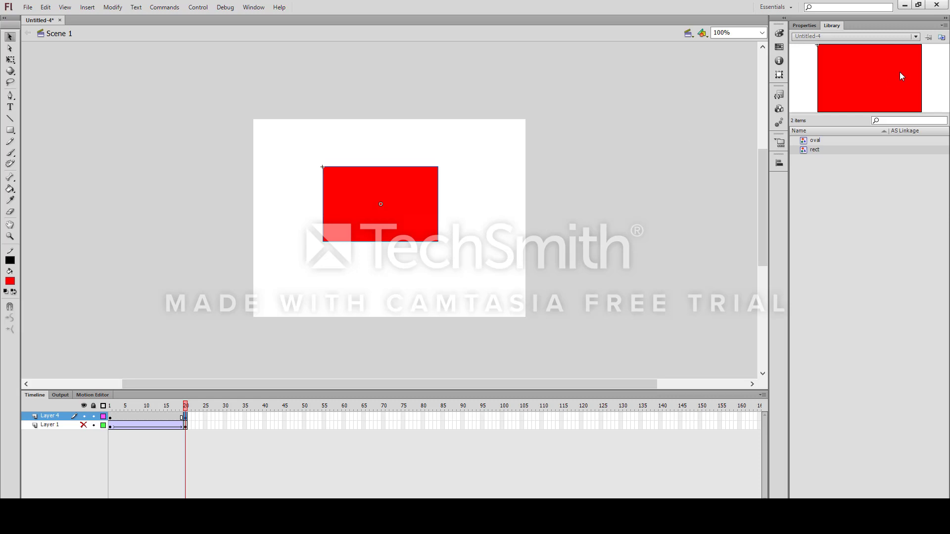
{"action": "left_click", "coordinate": [805, 26]}
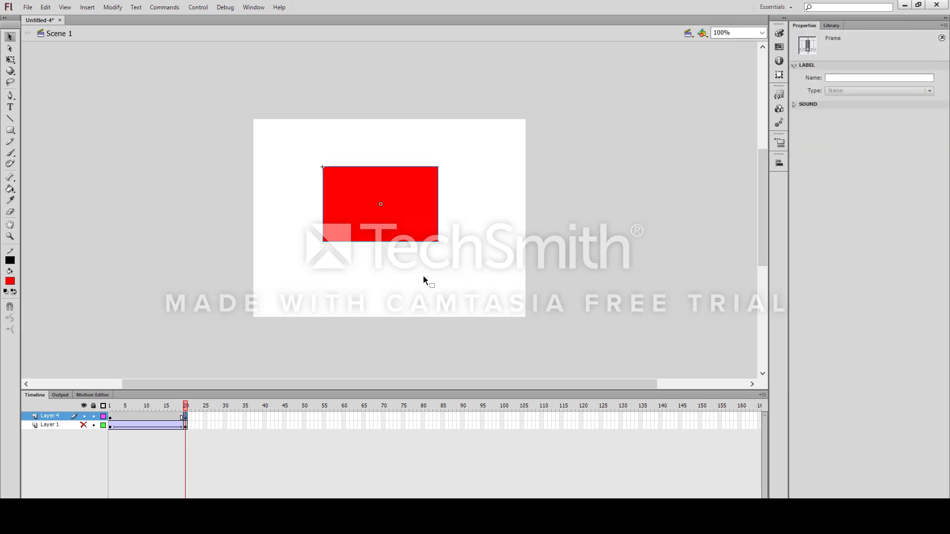
{"action": "left_click", "coordinate": [110, 416]}
{"action": "left_click", "coordinate": [186, 418]}
{"action": "left_click", "coordinate": [109, 416]}
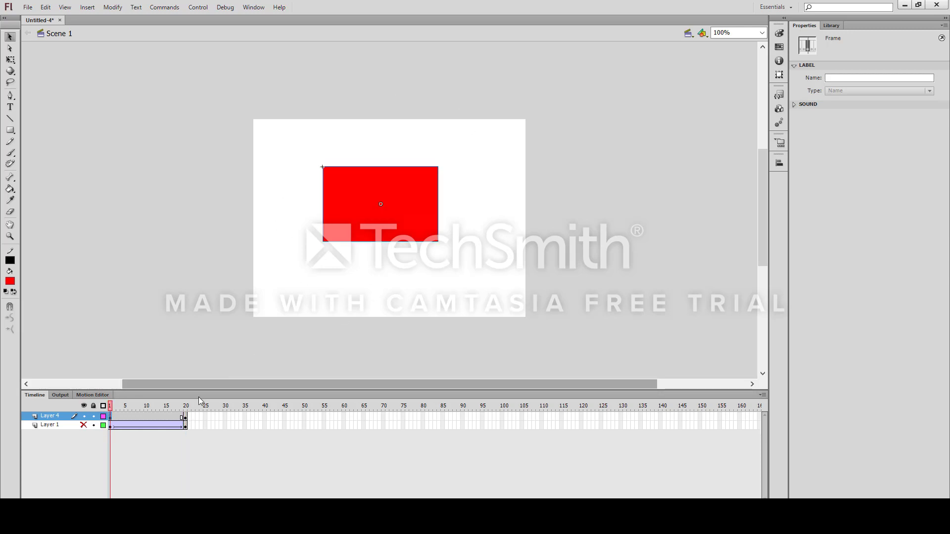
{"action": "left_click", "coordinate": [186, 419]}
{"action": "left_click", "coordinate": [186, 419]}
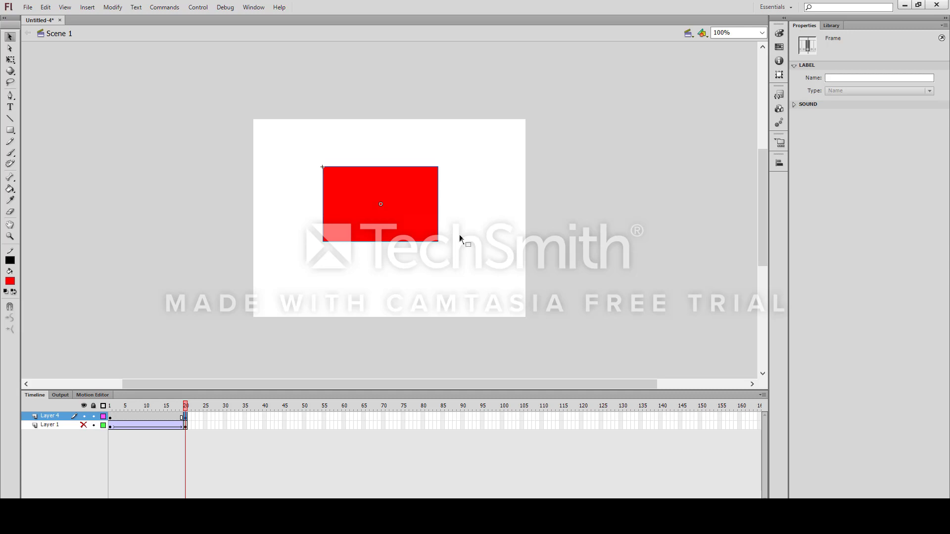
- Edit frame 20's rect symbol in place, change its fill to green, and return to Scene 1 to check frame 1
{"action": "left_click", "coordinate": [421, 216]}
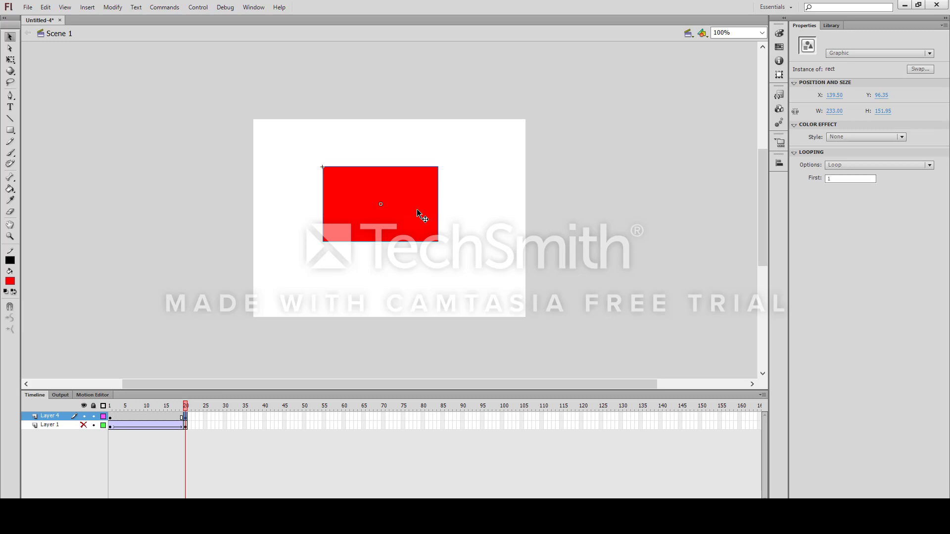
{"action": "right_click", "coordinate": [418, 213]}
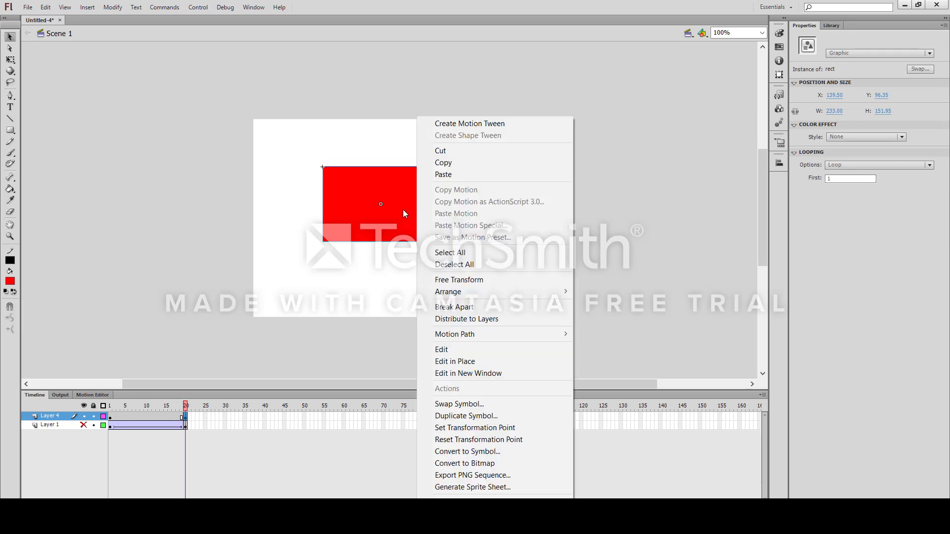
{"action": "left_click", "coordinate": [403, 210]}
{"action": "double_click", "coordinate": [404, 212]}
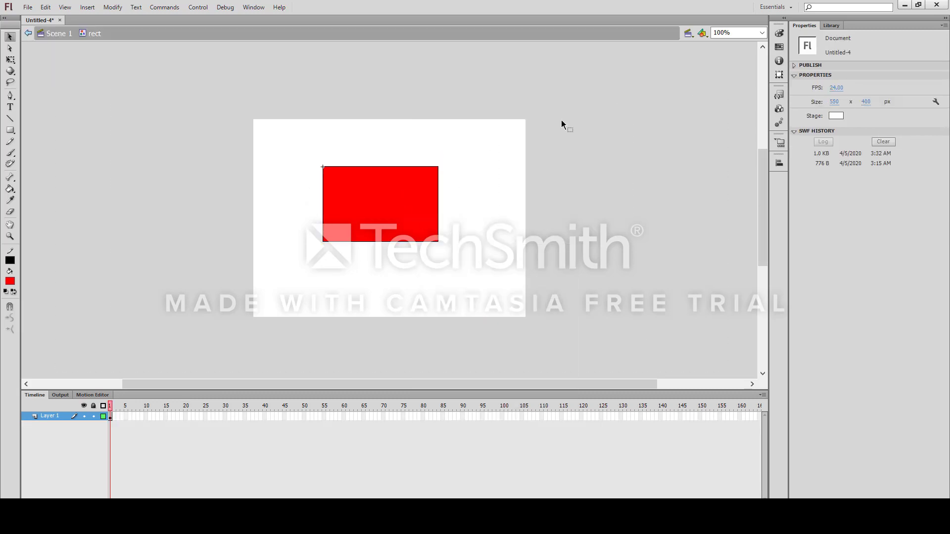
{"action": "left_click", "coordinate": [406, 196]}
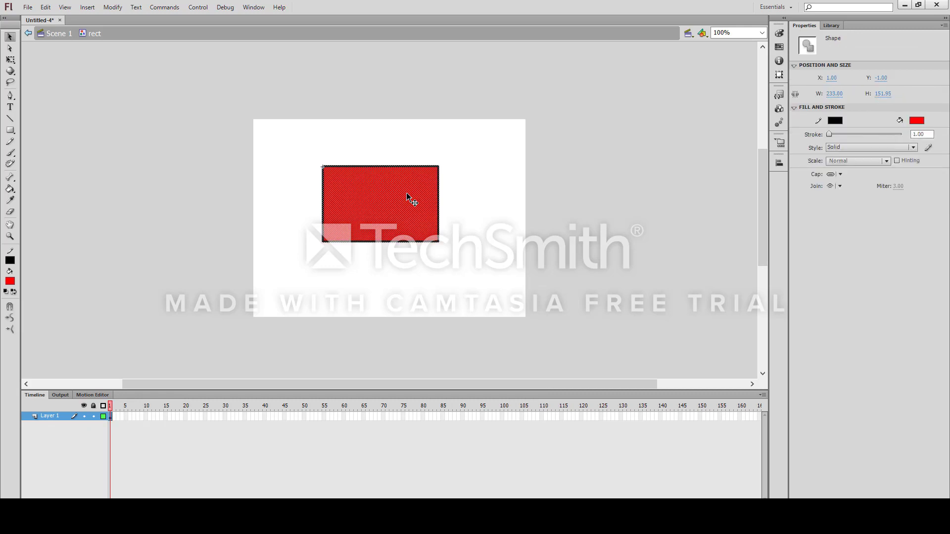
{"action": "left_click", "coordinate": [918, 121]}
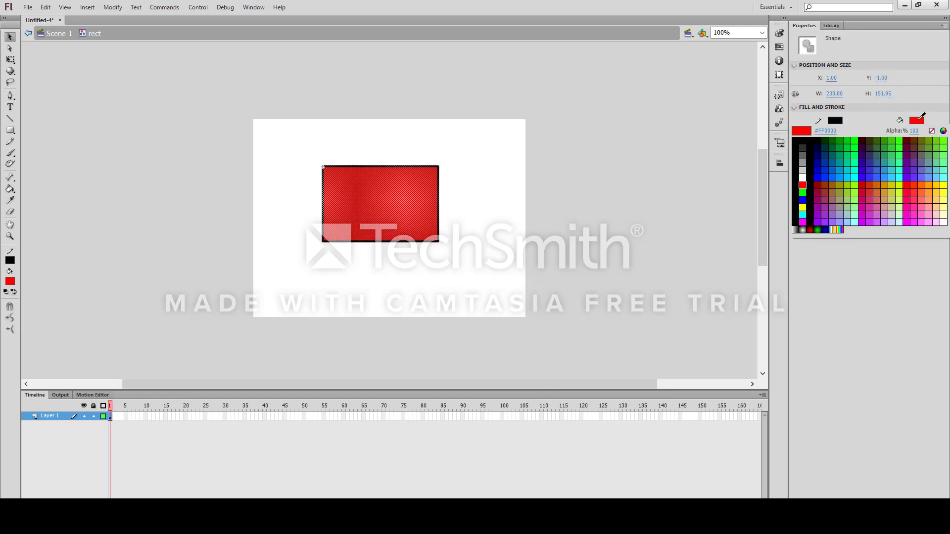
{"action": "left_click", "coordinate": [802, 192]}
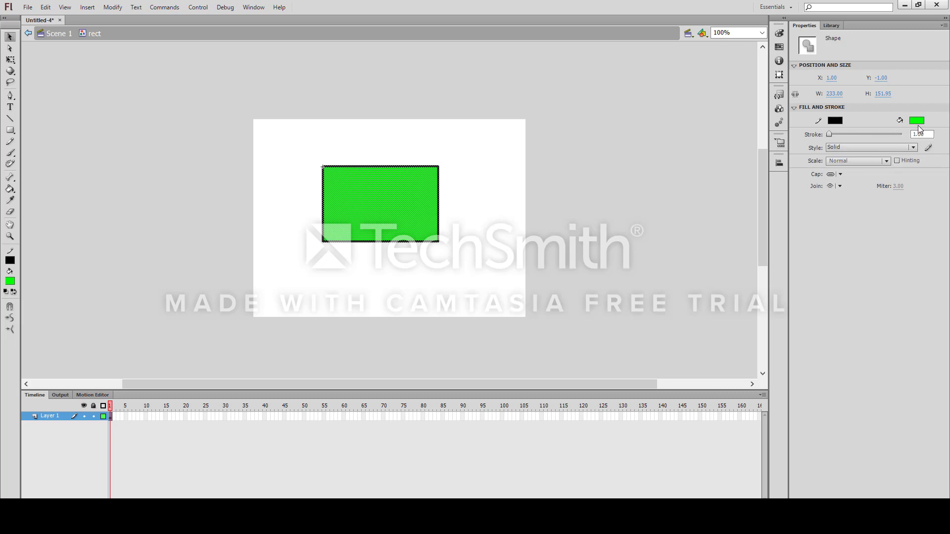
{"action": "left_click", "coordinate": [68, 40]}
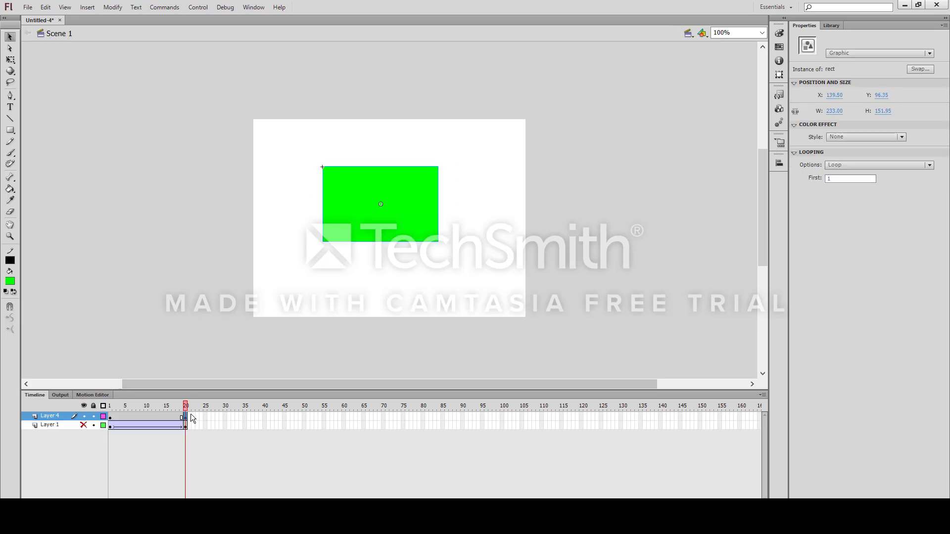
{"action": "left_click", "coordinate": [111, 416]}
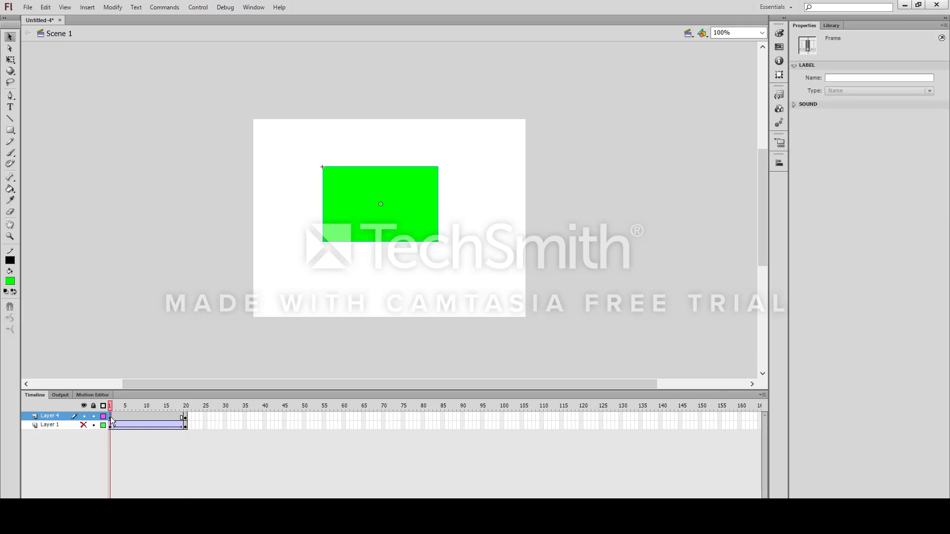
- Undo the green fill inside the rect symbol, return to Scene 1 and check Layer 4's frames
{"action": "left_click", "coordinate": [431, 207]}
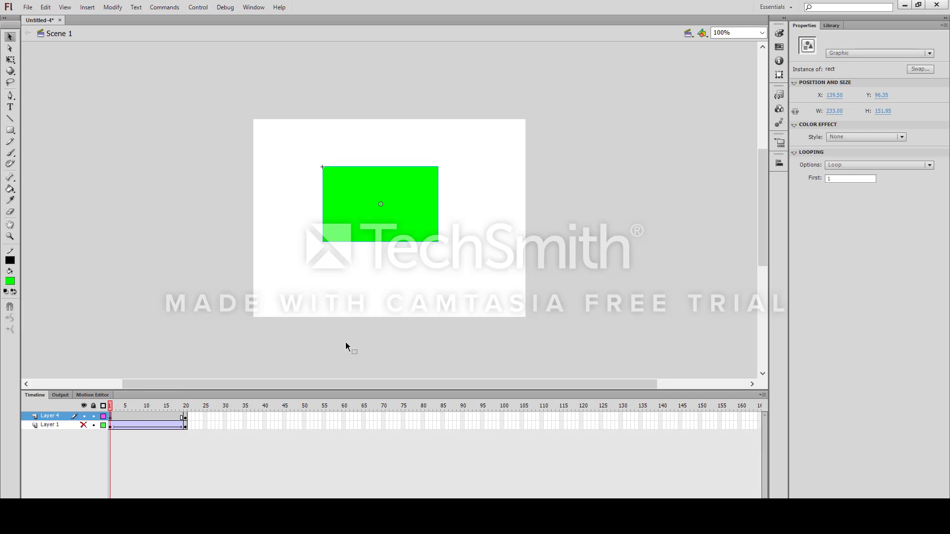
{"action": "left_click", "coordinate": [200, 414]}
{"action": "key", "text": "ctrl+e"}
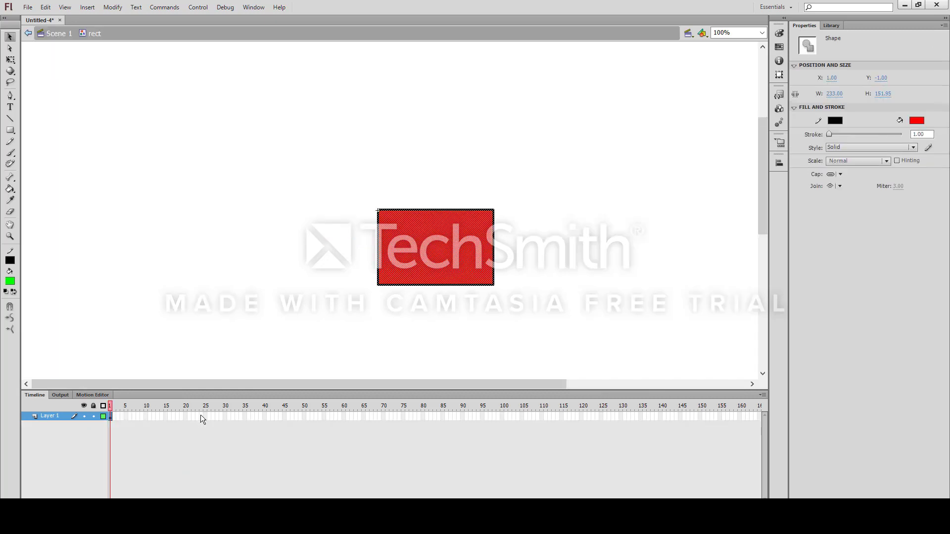
{"action": "key", "text": "ctrl+e"}
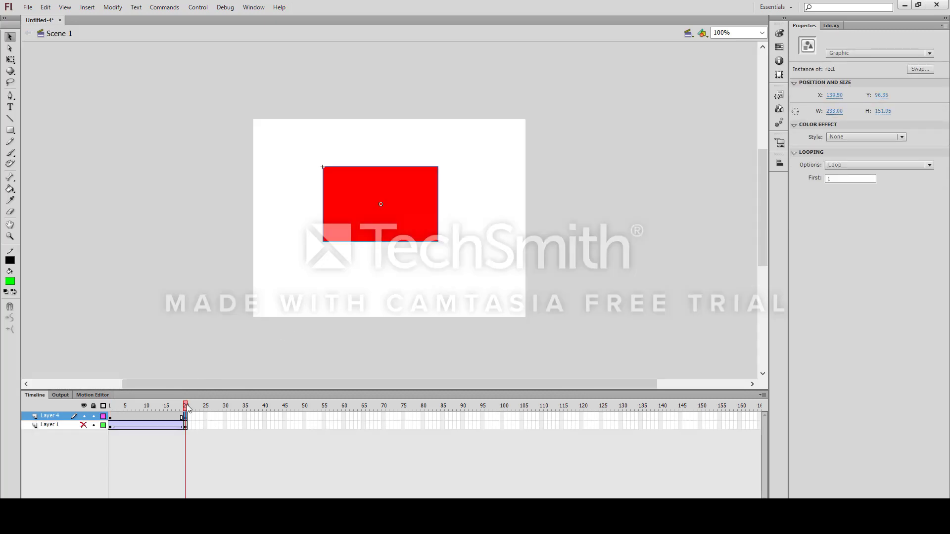
{"action": "left_click_drag", "start_coordinate": [187, 407], "coordinate": [126, 407]}
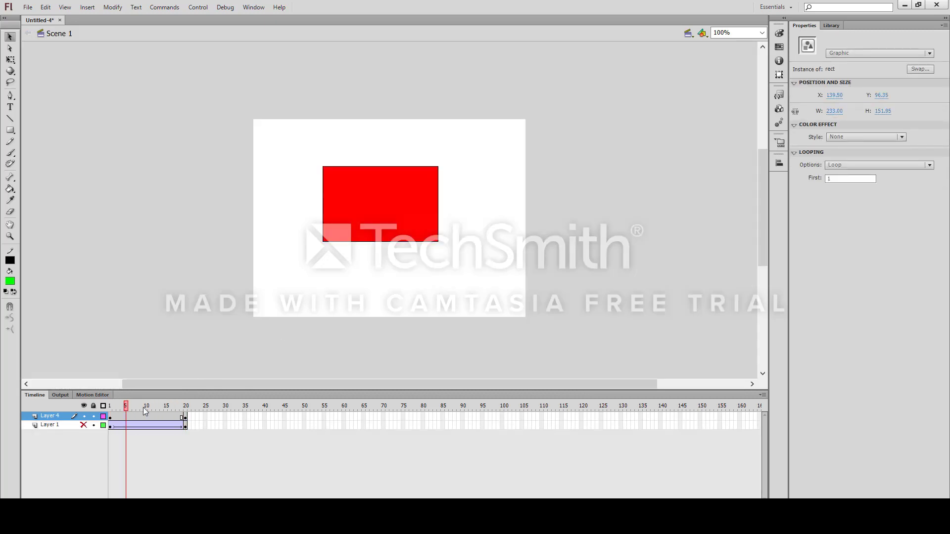
- Apply a 100% orange tint (red 255, green 187, blue 3) to frame 20's rect instance and compare it with frame 1
{"action": "left_click", "coordinate": [185, 407]}
{"action": "left_click", "coordinate": [425, 231]}
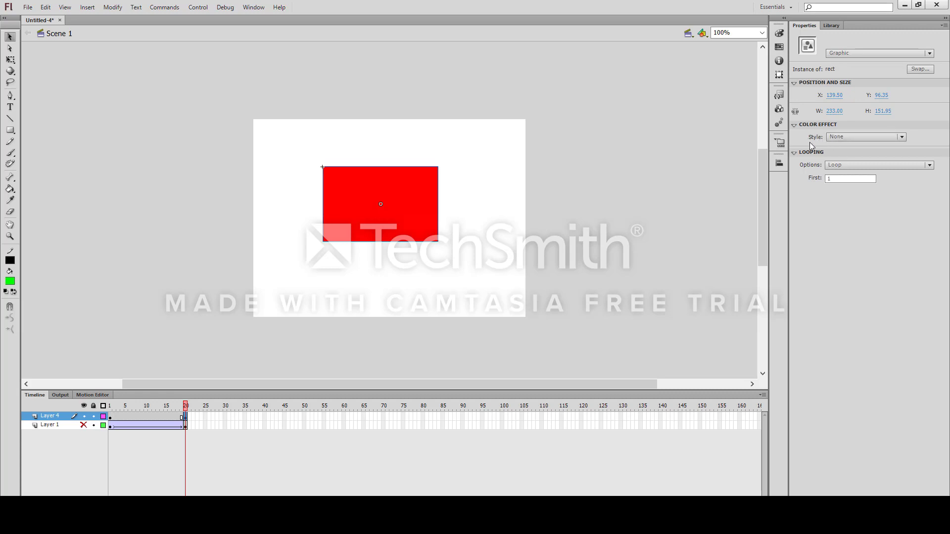
{"action": "left_click", "coordinate": [902, 137]}
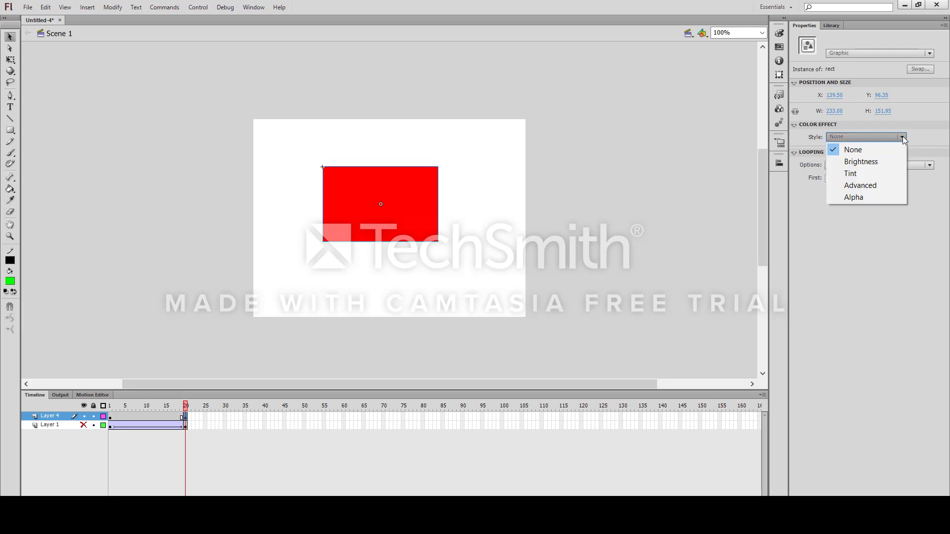
{"action": "left_click", "coordinate": [865, 174]}
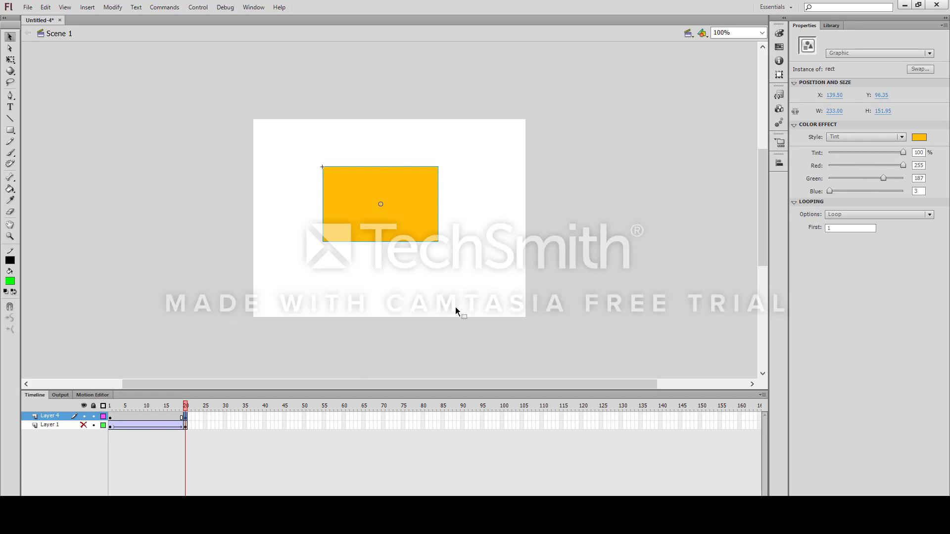
{"action": "left_click", "coordinate": [111, 417]}
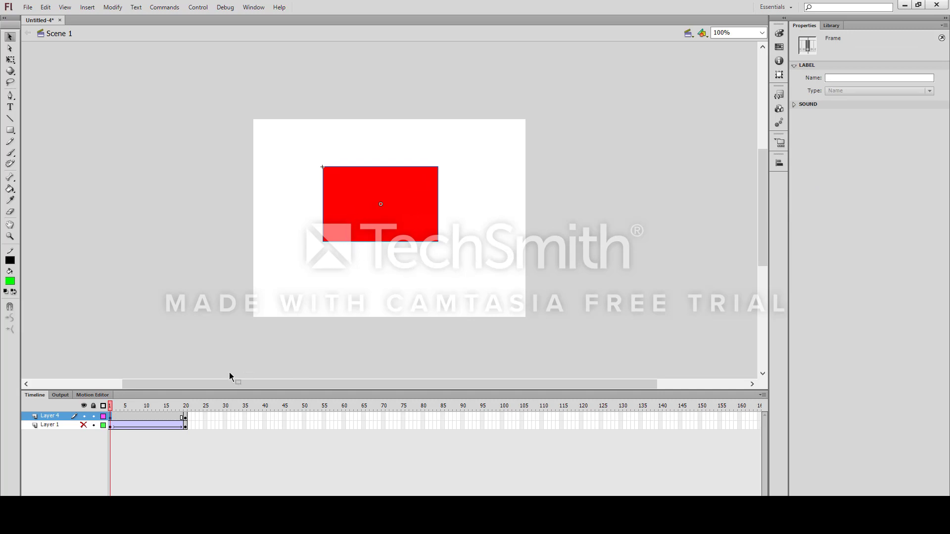
- Create a classic tween between frames 1 and 20 of Layer 4 and preview the colour change in a test movie
{"action": "left_click", "coordinate": [146, 417]}
{"action": "right_click", "coordinate": [146, 417]}
{"action": "left_click", "coordinate": [257, 163]}
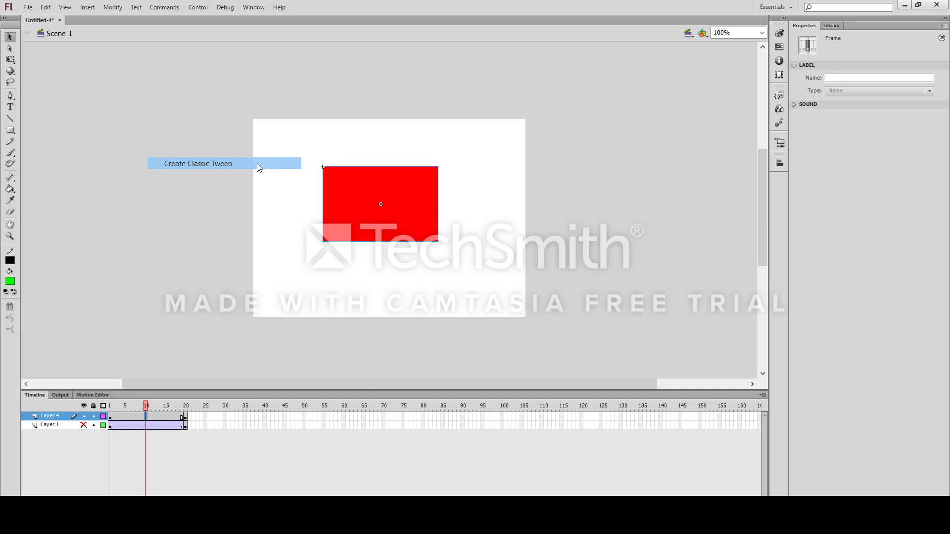
{"action": "left_click_drag", "start_coordinate": [146, 405], "coordinate": [194, 406]}
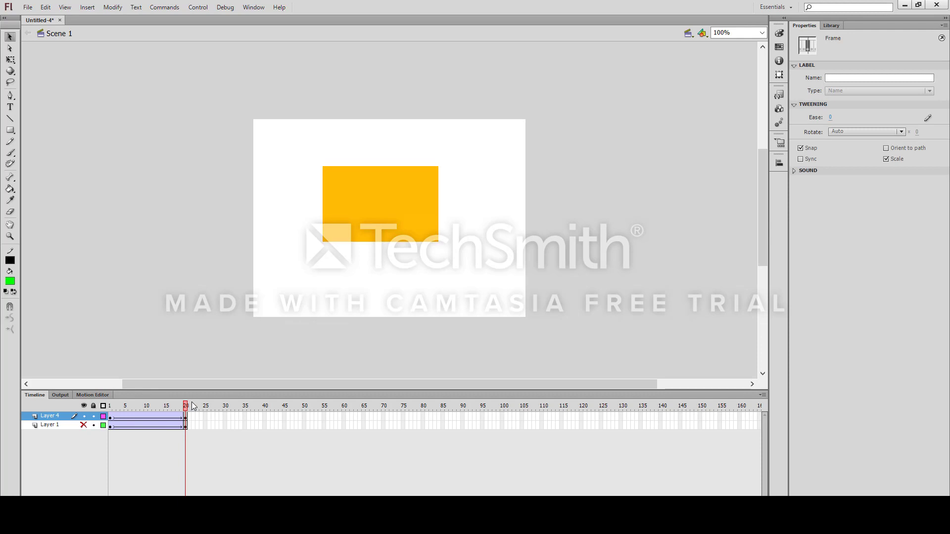
{"action": "left_click", "coordinate": [186, 405]}
{"action": "key", "text": "ctrl+Return"}
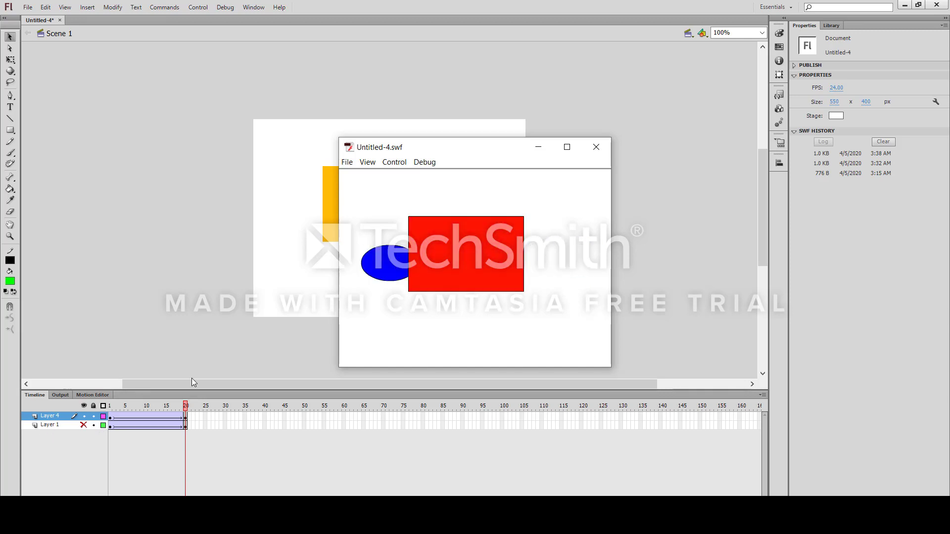
{"action": "left_click", "coordinate": [595, 147]}
- Hide Layer 4 and place an oval symbol instance near the stage's centre on a new layer, at about X 235, Y 169
{"action": "scroll", "coordinate": [643, 141], "scroll_direction": "up", "scroll_amount": 1}
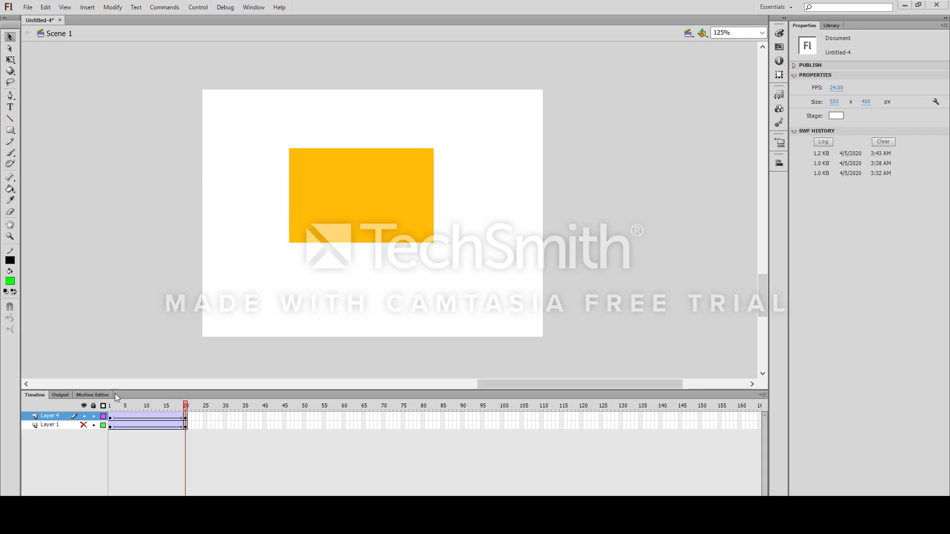
{"action": "left_click", "coordinate": [84, 416]}
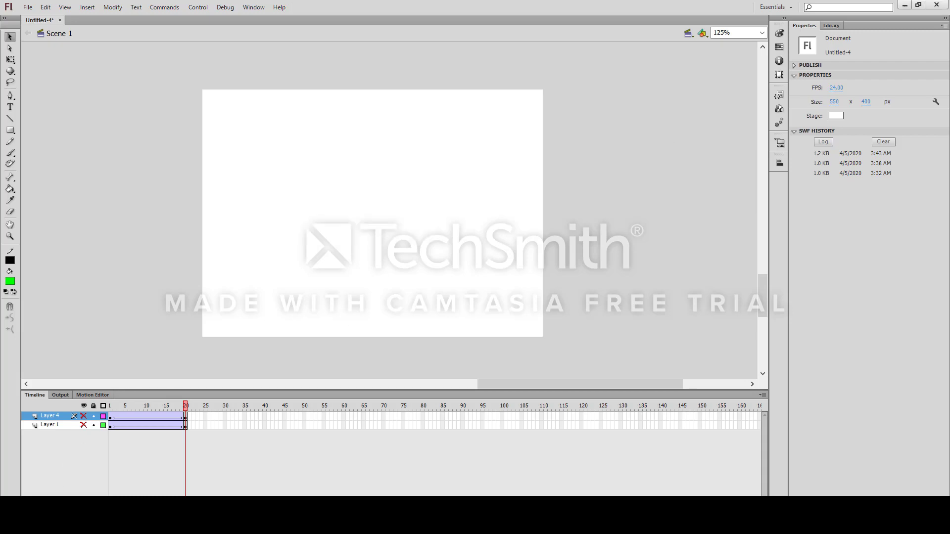
{"action": "left_click", "coordinate": [26, 491]}
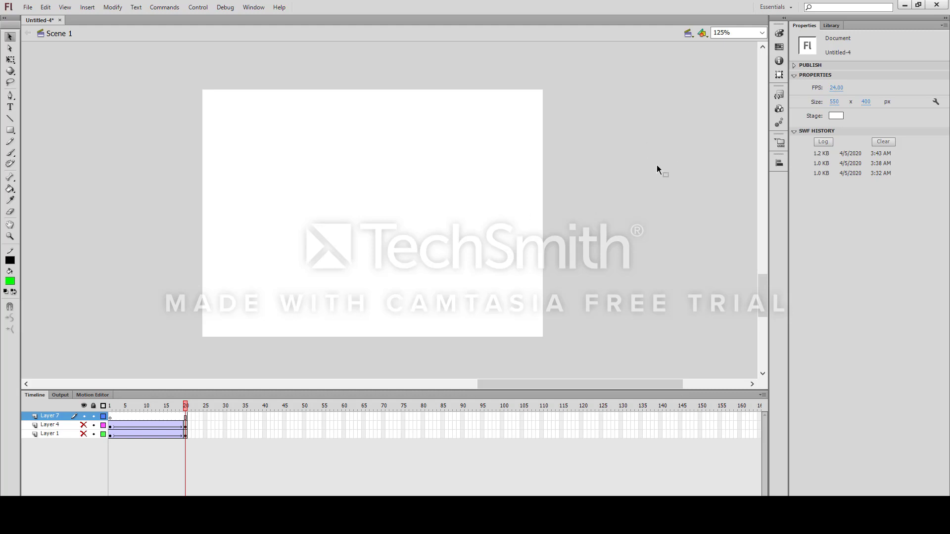
{"action": "left_click", "coordinate": [832, 25]}
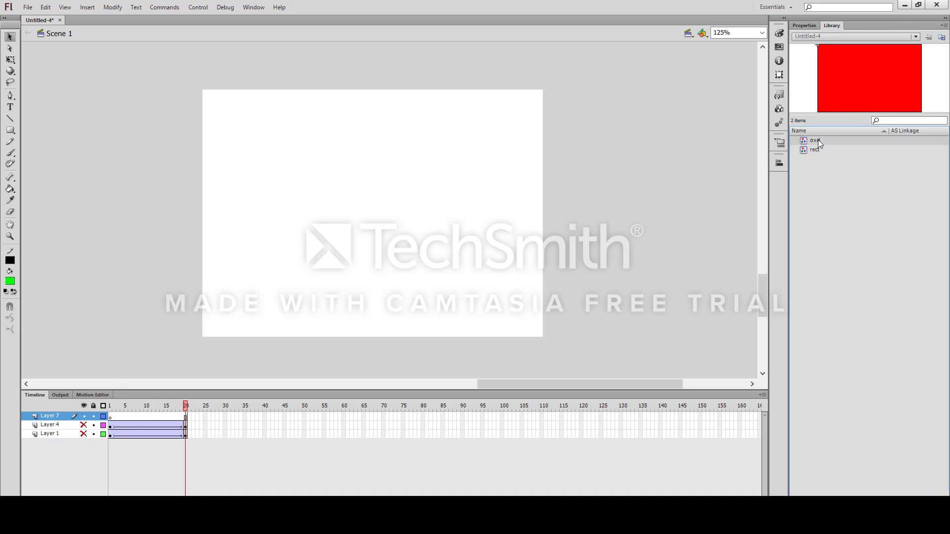
{"action": "left_click_drag", "start_coordinate": [817, 141], "coordinate": [384, 218]}
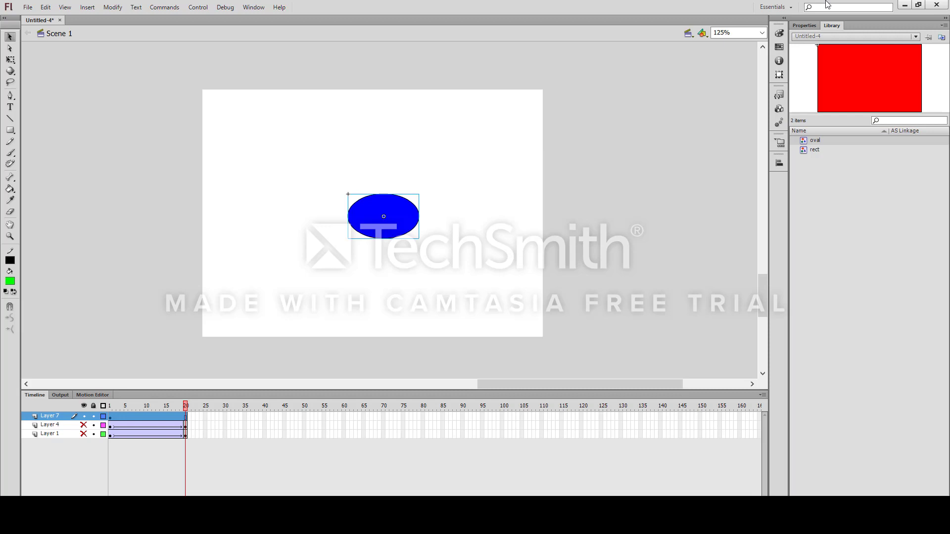
{"action": "left_click", "coordinate": [806, 27]}
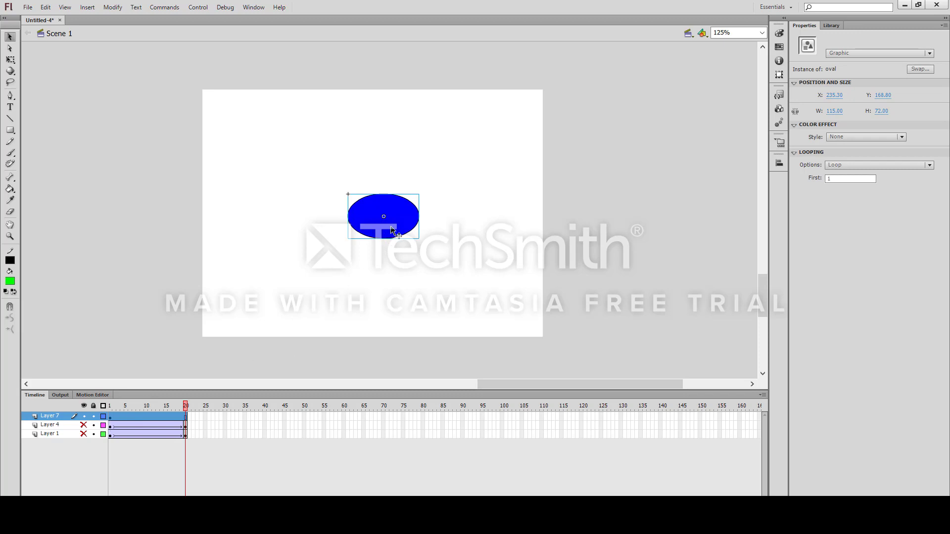
- Enlarge the oval instance proportionally with Free Transform to about 286 by 179 px, then deselect it
{"action": "left_click", "coordinate": [9, 59]}
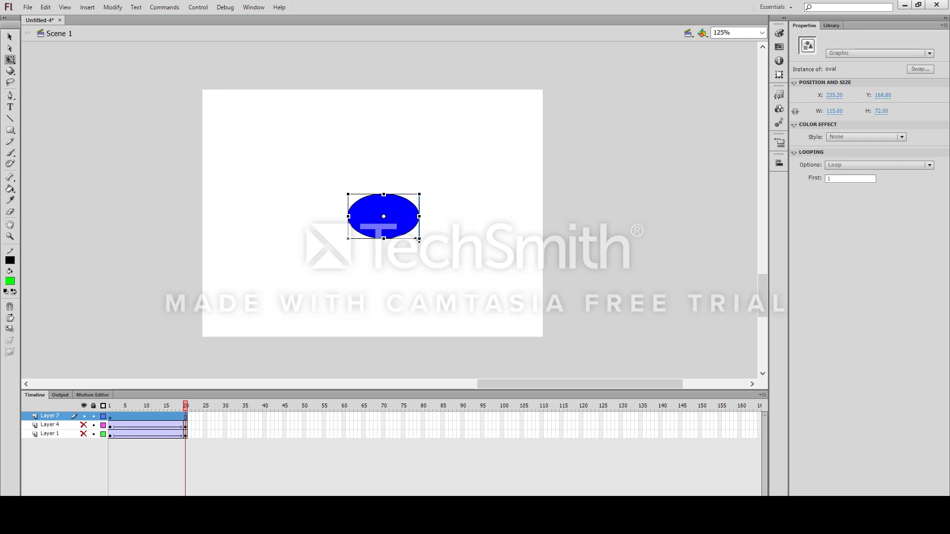
{"action": "left_click_drag", "start_coordinate": [418, 238], "coordinate": [461, 254]}
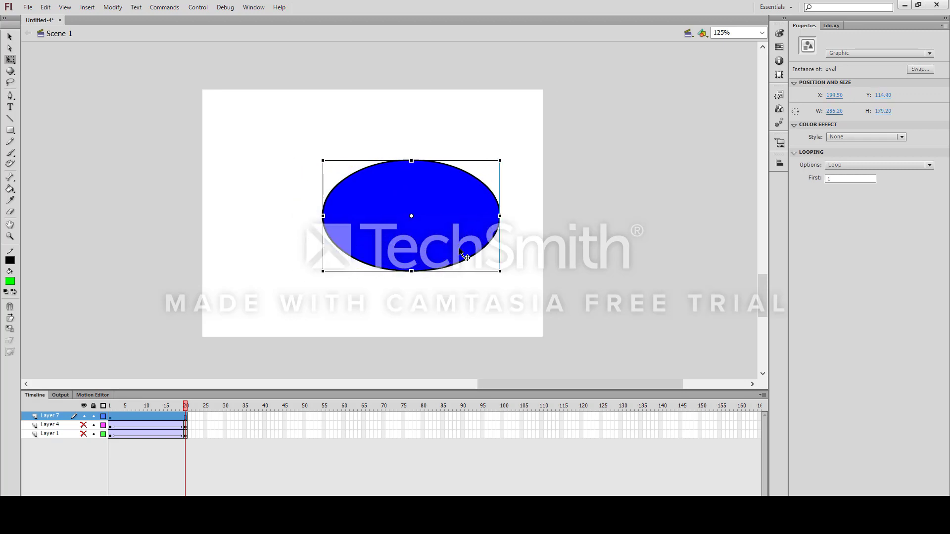
{"action": "left_click", "coordinate": [401, 308]}
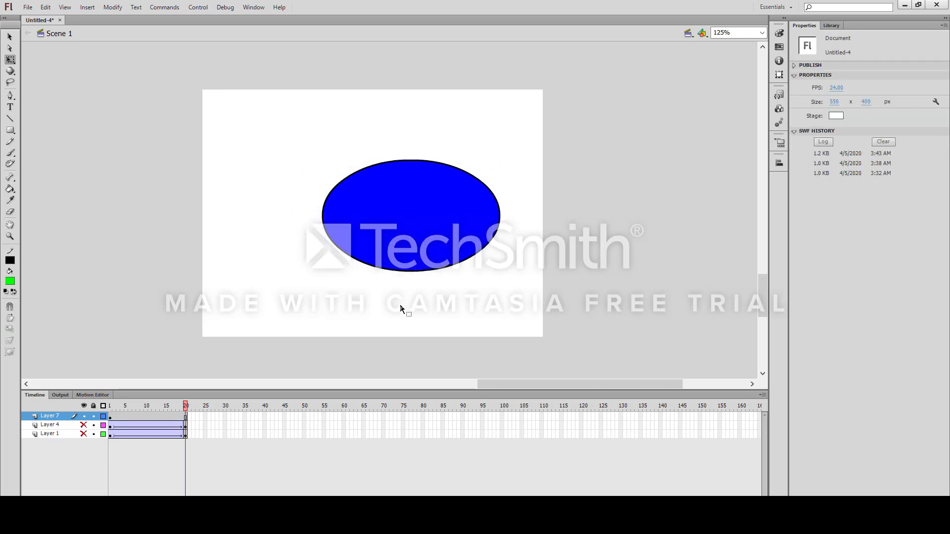
- Insert a keyframe at frame 20 of Layer 7 and shrink its oval instance around its centre to 1 by 1 px
{"action": "left_click", "coordinate": [186, 417]}
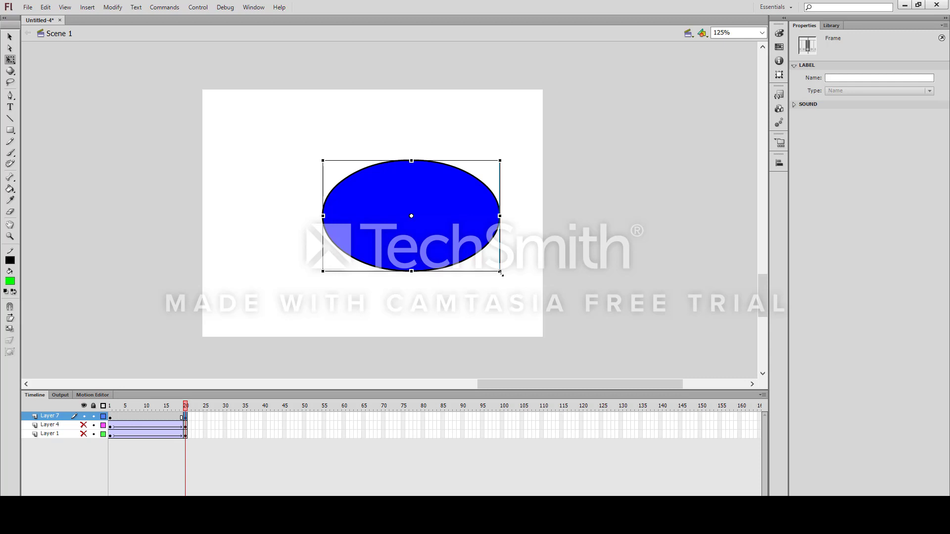
{"action": "left_click_drag", "start_coordinate": [500, 272], "coordinate": [421, 221]}
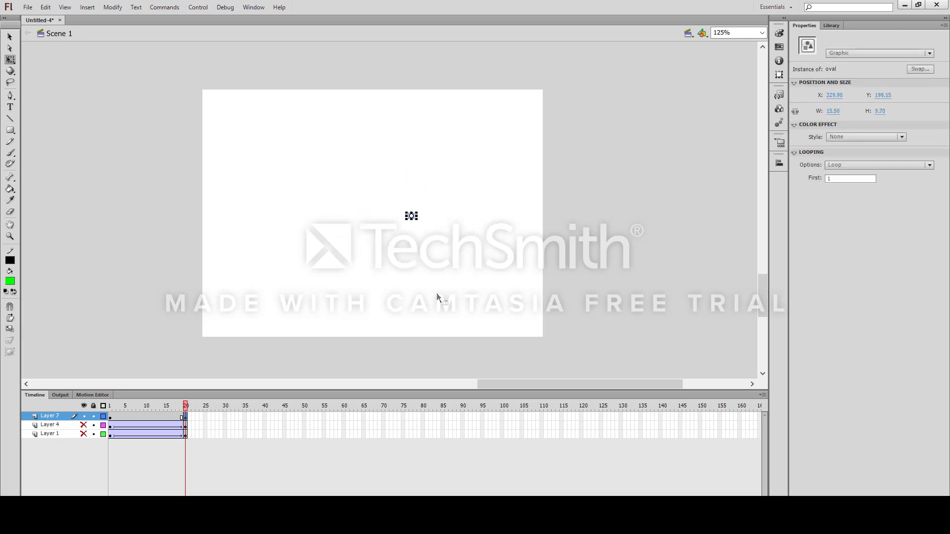
{"action": "key", "text": "ctrl+="}
{"action": "key", "text": "ctrl+="}
{"action": "key", "text": "ctrl+="}
{"action": "key", "text": "ctrl+="}
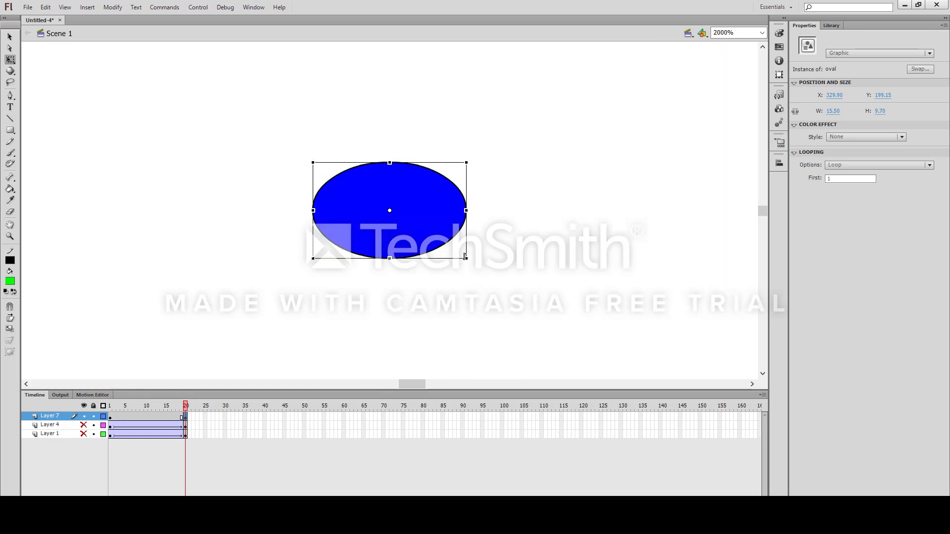
{"action": "left_click_drag", "start_coordinate": [465, 259], "coordinate": [389, 215]}
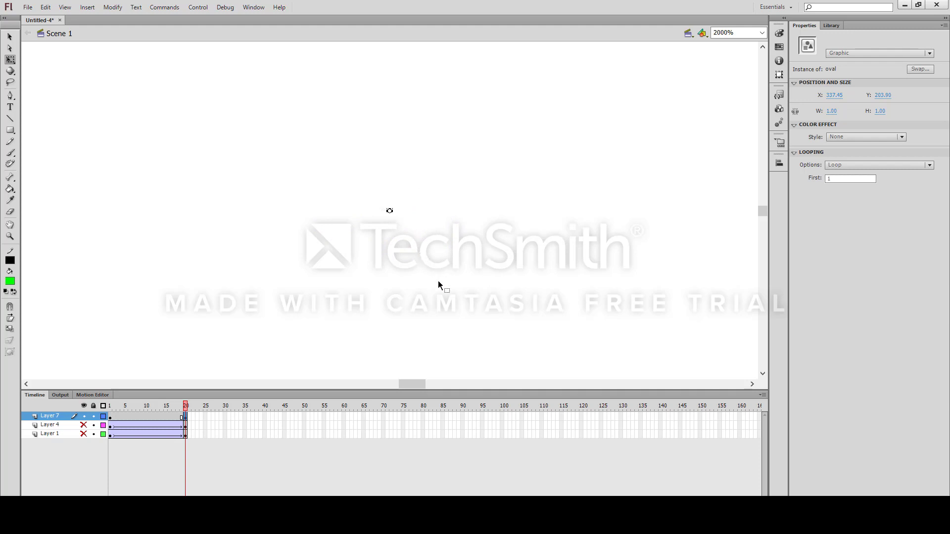
{"action": "key", "text": "ctrl+minus"}
{"action": "key", "text": "ctrl+minus"}
{"action": "key", "text": "ctrl+minus"}
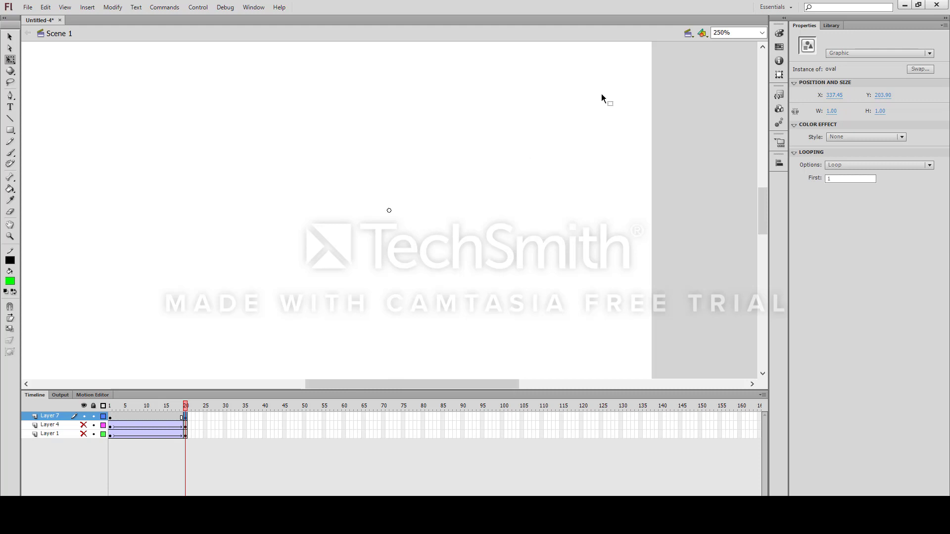
{"action": "left_click", "coordinate": [761, 32]}
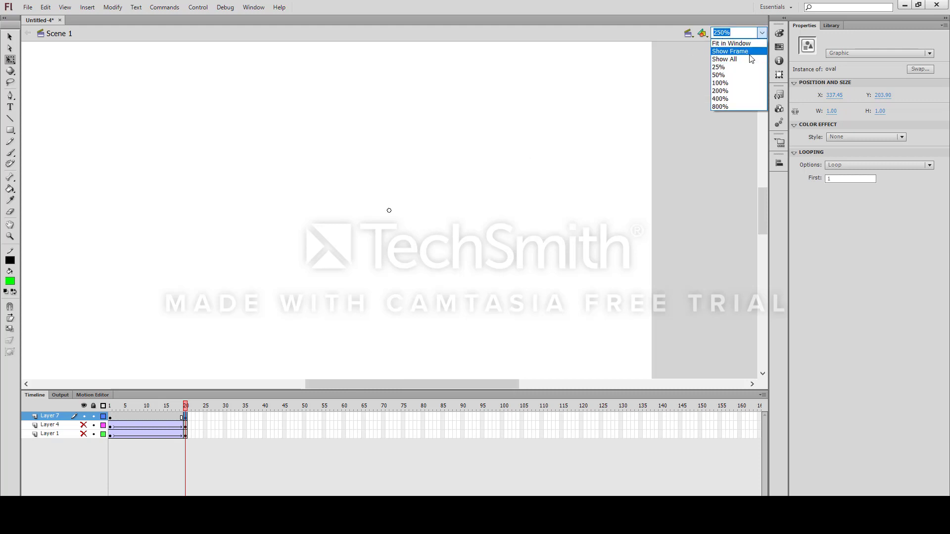
{"action": "left_click", "coordinate": [730, 52]}
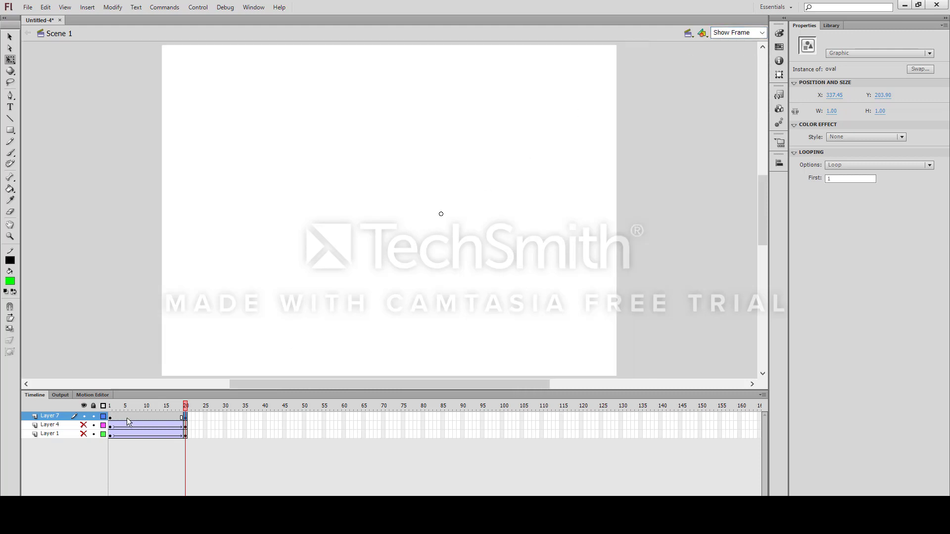
- Create a classic tween between the large and tiny ovals on Layer 7 and preview the shrinking in a test movie
{"action": "left_click", "coordinate": [112, 417]}
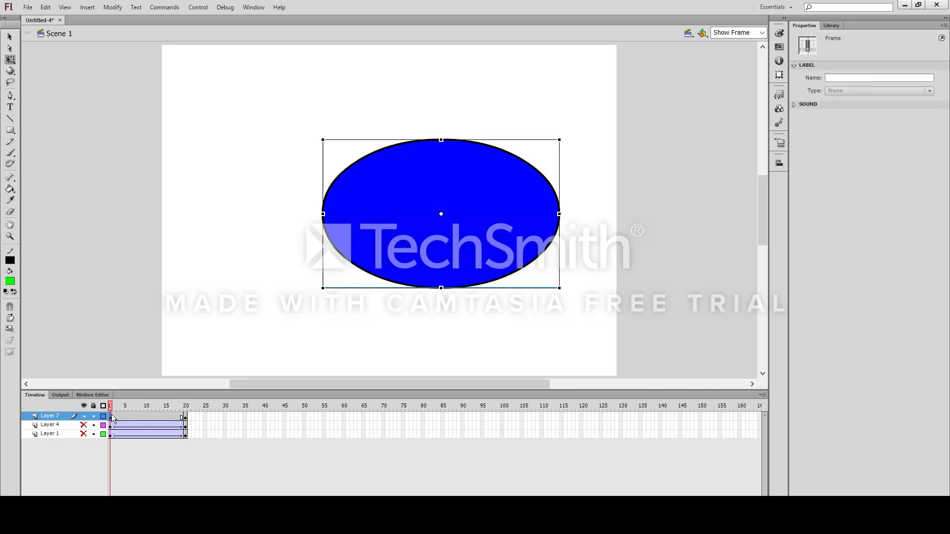
{"action": "left_click", "coordinate": [185, 416]}
{"action": "left_click", "coordinate": [208, 319]}
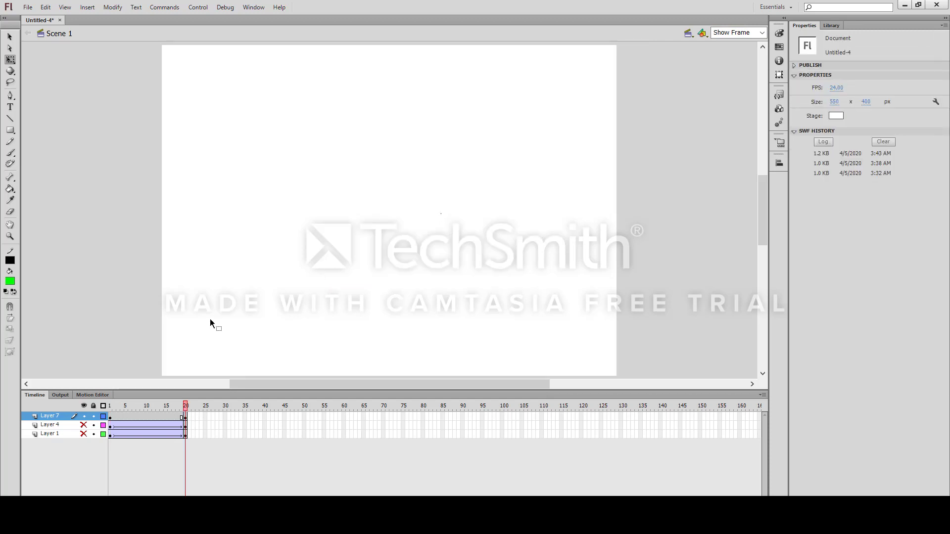
{"action": "left_click", "coordinate": [138, 417]}
{"action": "right_click", "coordinate": [138, 414]}
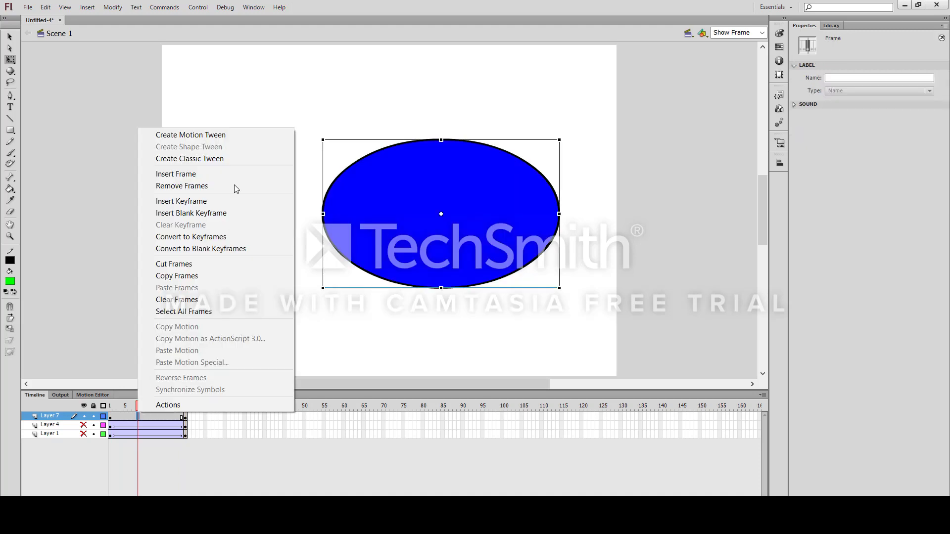
{"action": "left_click", "coordinate": [228, 159]}
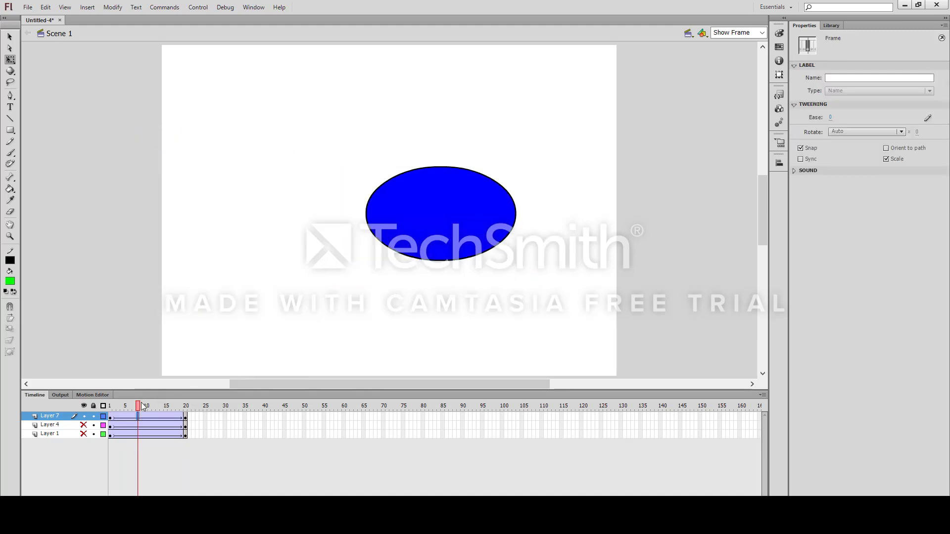
{"action": "left_click_drag", "start_coordinate": [138, 406], "coordinate": [170, 406]}
{"action": "key", "text": "ctrl+Return"}
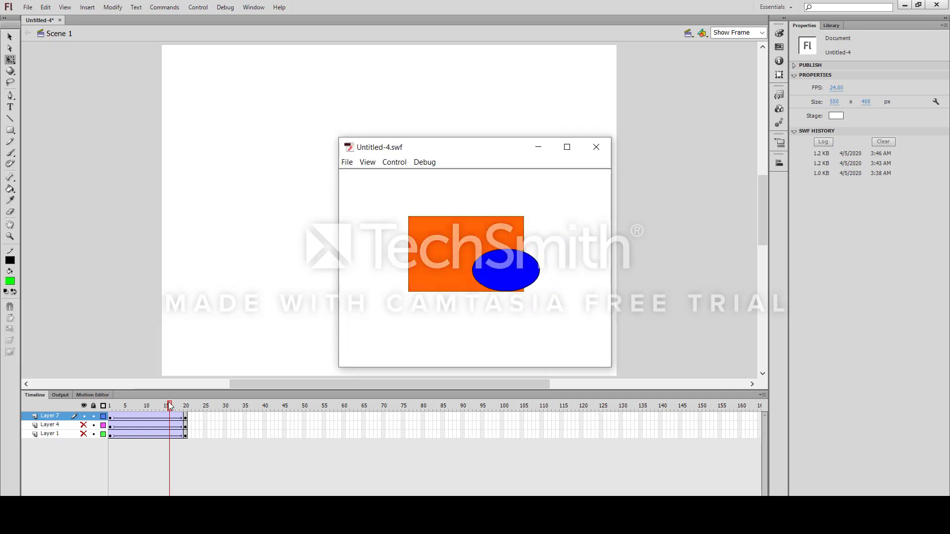
{"action": "left_click", "coordinate": [596, 149]}
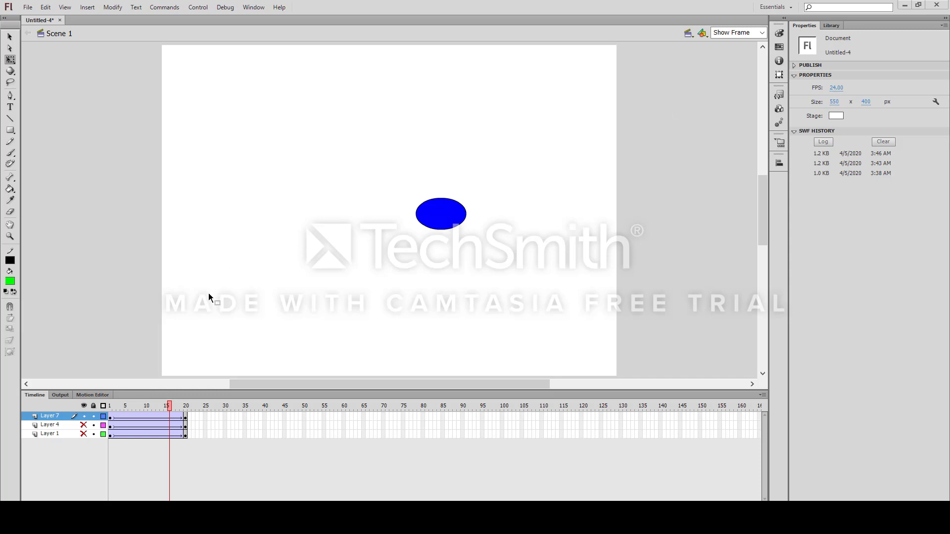
- Hide Layer 7 and add the text "Adobe" on a new layer, in a text box about 298 by 51 px
{"action": "left_click", "coordinate": [84, 416]}
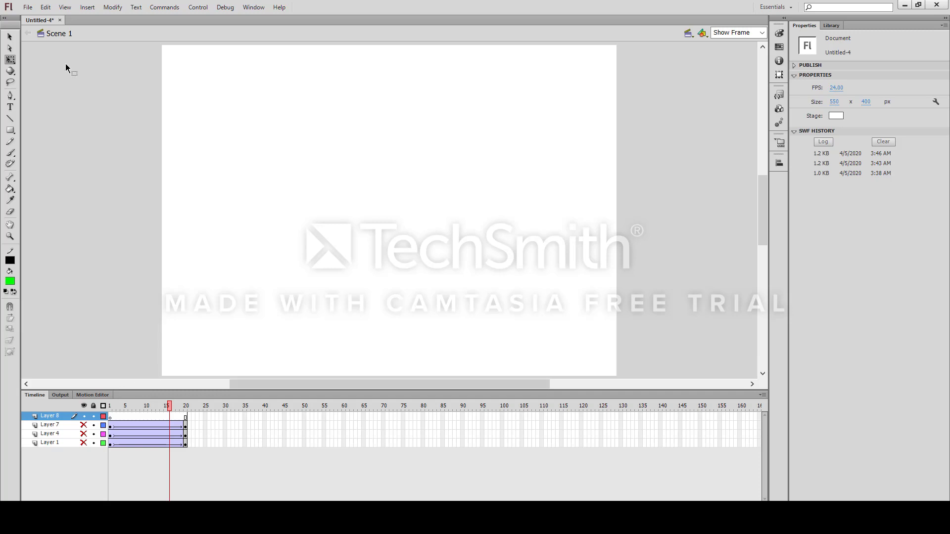
{"action": "left_click", "coordinate": [10, 107]}
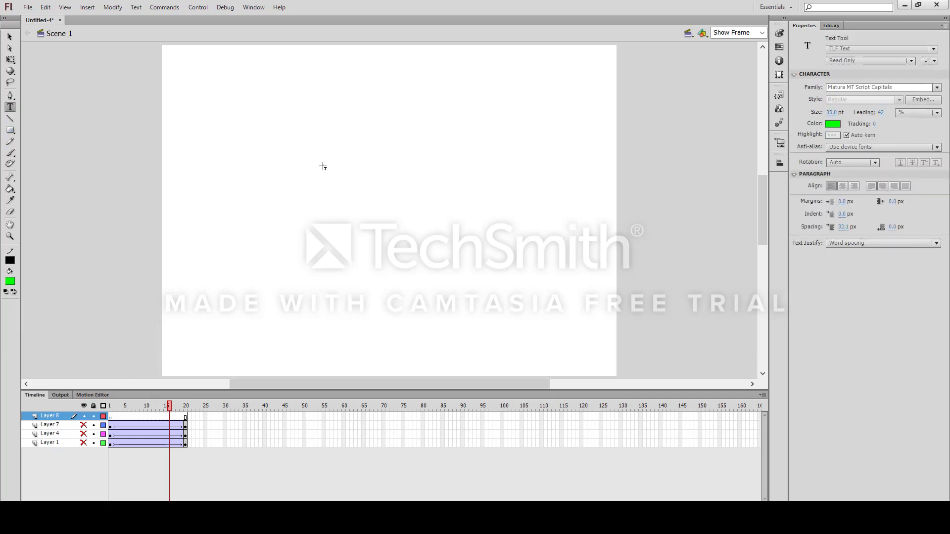
{"action": "left_click_drag", "start_coordinate": [289, 214], "coordinate": [535, 172]}
{"action": "type", "text": "A"}
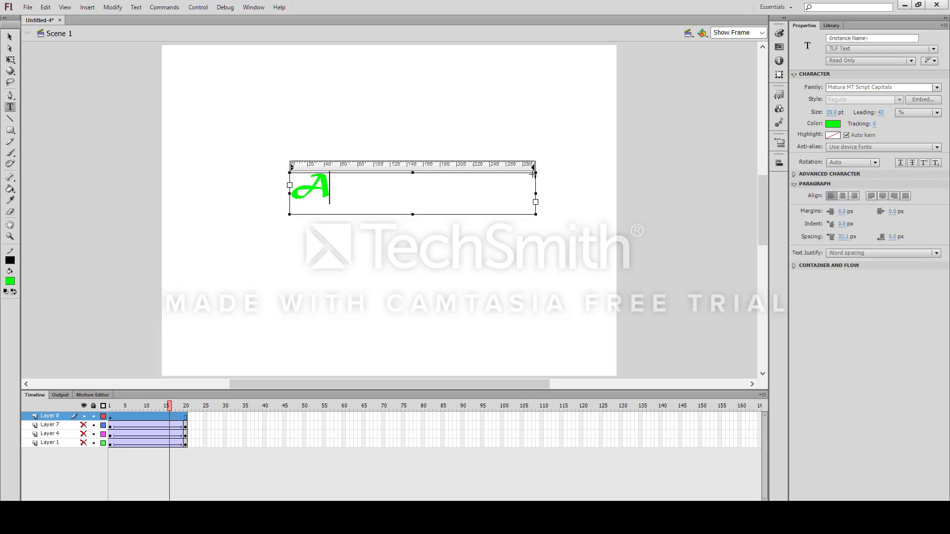
{"action": "type", "text": "dobe"}
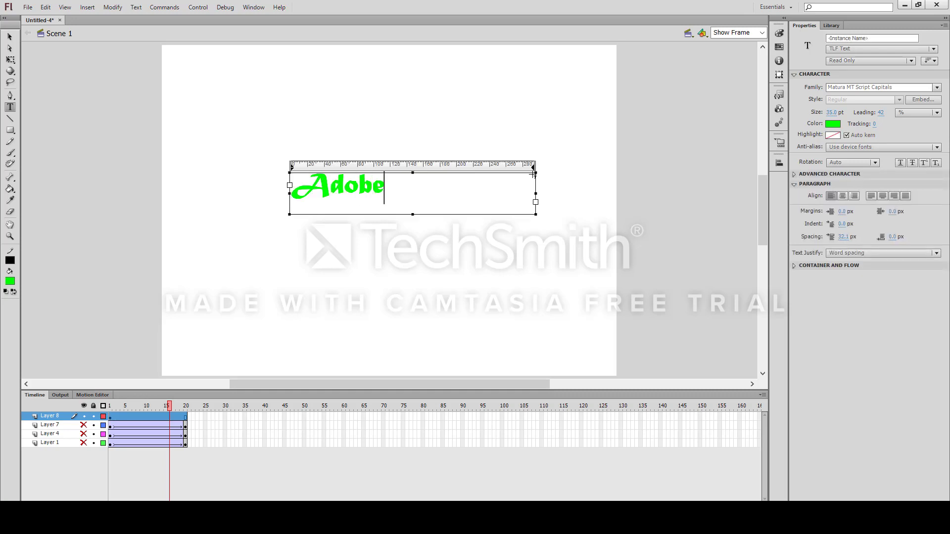
- Convert the Adobe text to a graphic symbol named text and move its instance to about X 170.5, Y 167.5
{"action": "left_click", "coordinate": [14, 37]}
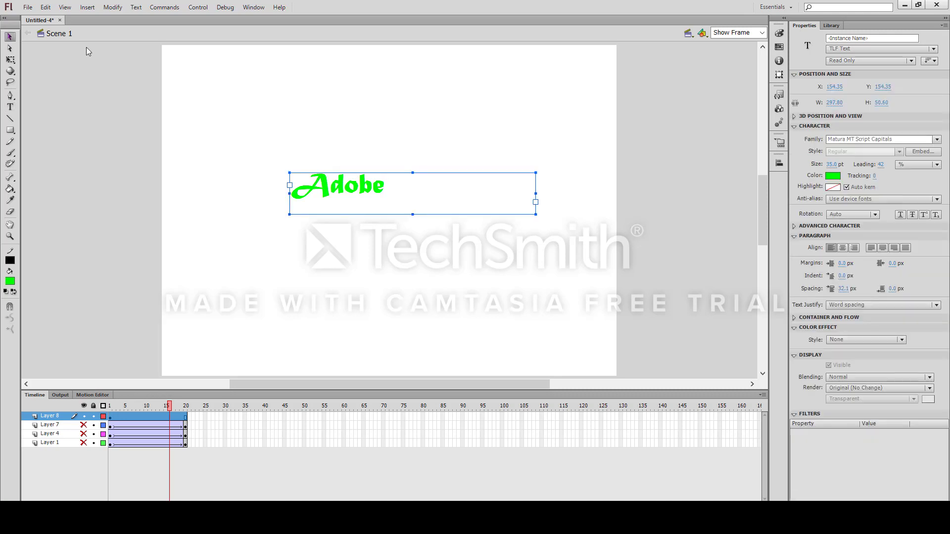
{"action": "left_click", "coordinate": [119, 9]}
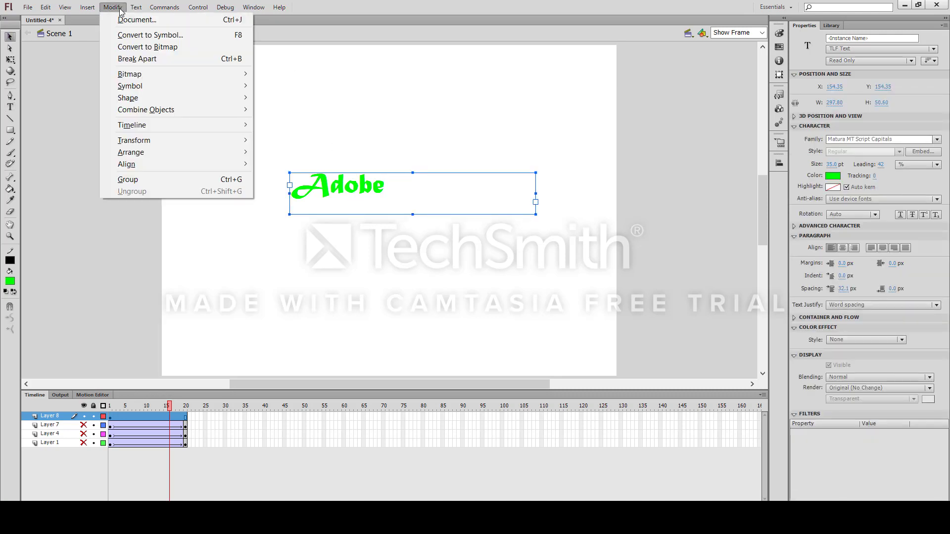
{"action": "left_click", "coordinate": [144, 35]}
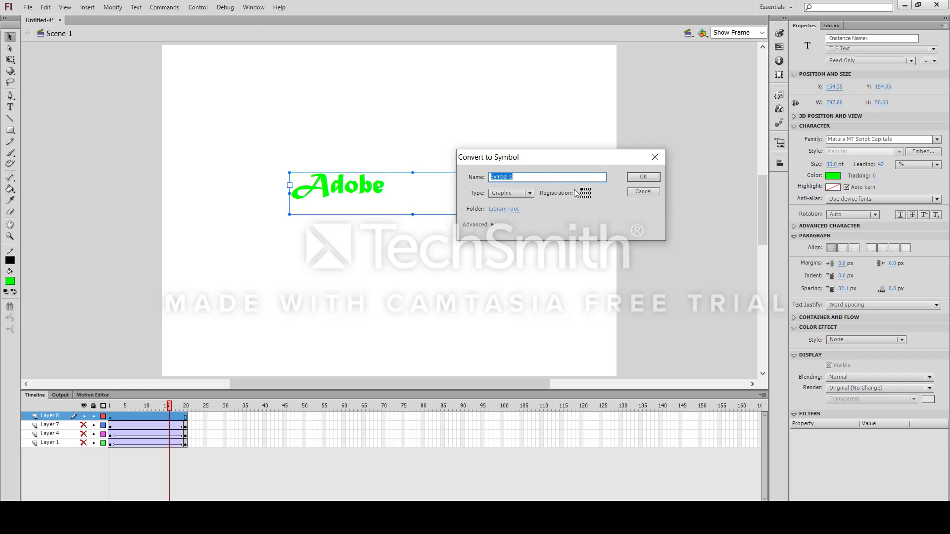
{"action": "type", "text": "text"}
{"action": "left_click", "coordinate": [643, 177]}
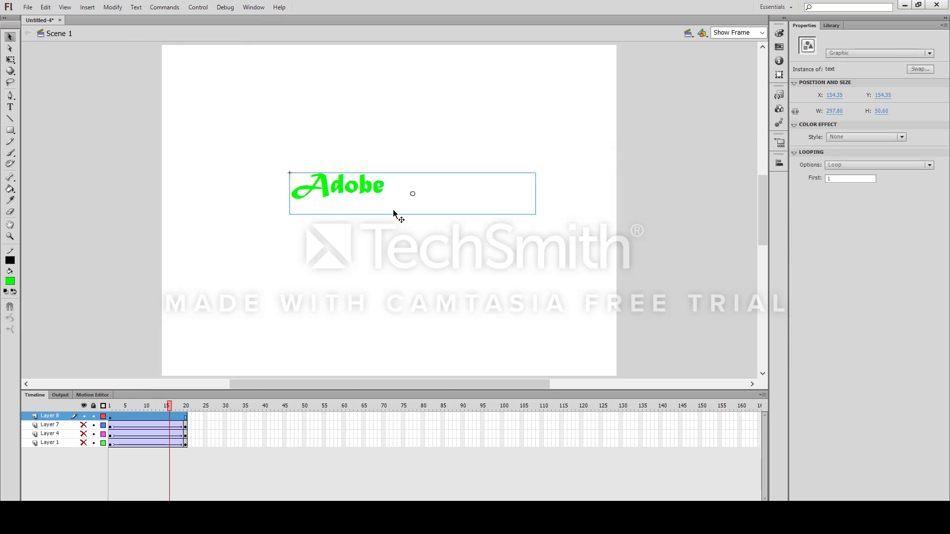
{"action": "mouse_move", "coordinate": [375, 194]}
{"action": "left_mouse_down"}
{"action": "mouse_move", "coordinate": [414, 199]}
{"action": "mouse_move", "coordinate": [389, 205]}
{"action": "left_mouse_up"}
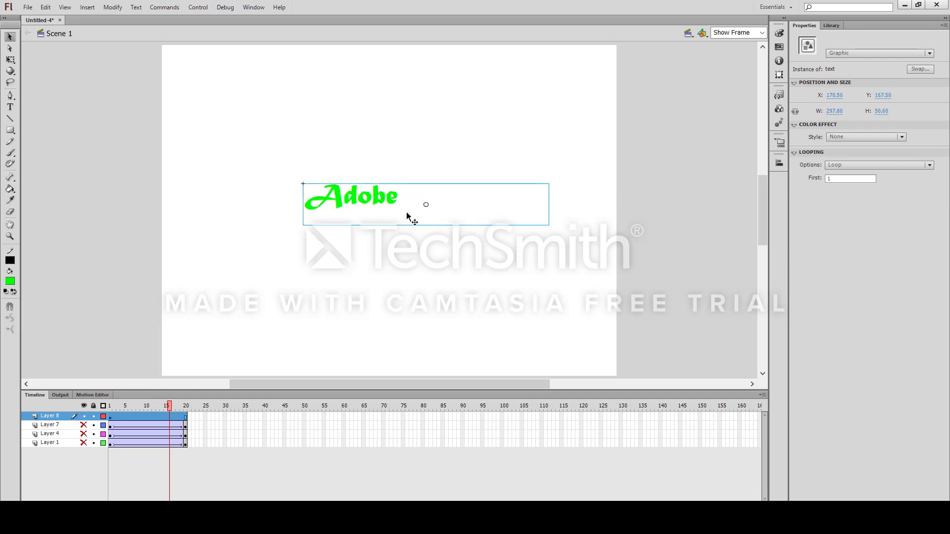
- Insert a keyframe at frame 20 of Layer 8 and make that frame current
{"action": "left_click", "coordinate": [147, 404]}
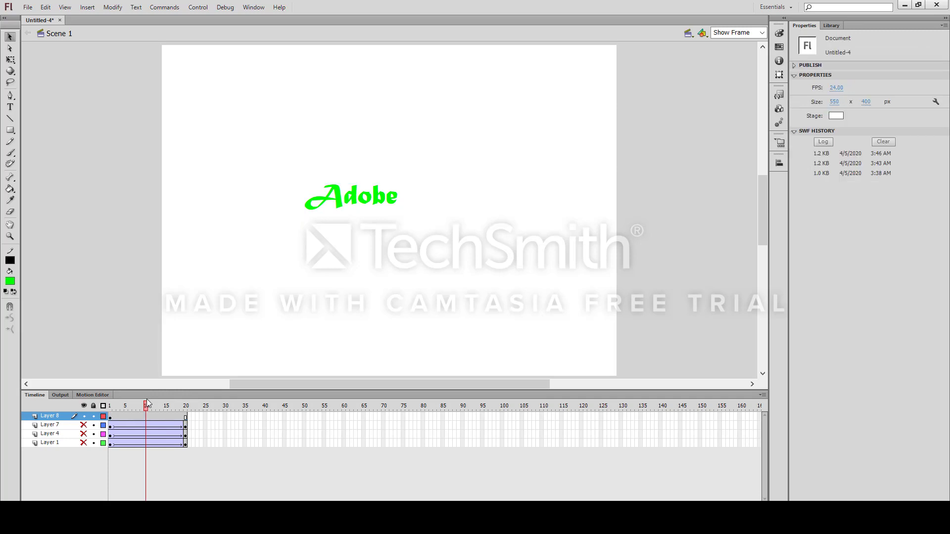
{"action": "left_click_drag", "start_coordinate": [146, 405], "coordinate": [110, 408]}
{"action": "left_click", "coordinate": [185, 416]}
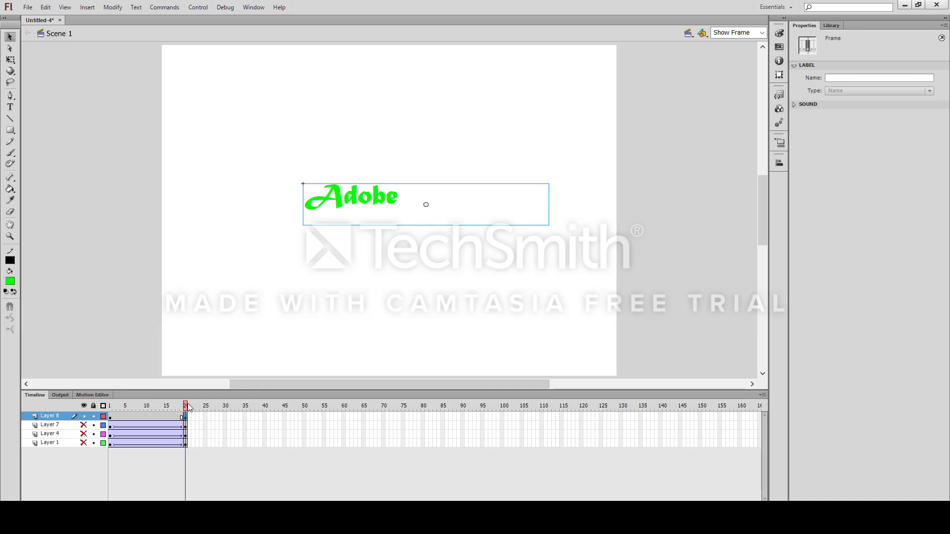
{"action": "left_click_drag", "start_coordinate": [189, 407], "coordinate": [170, 408]}
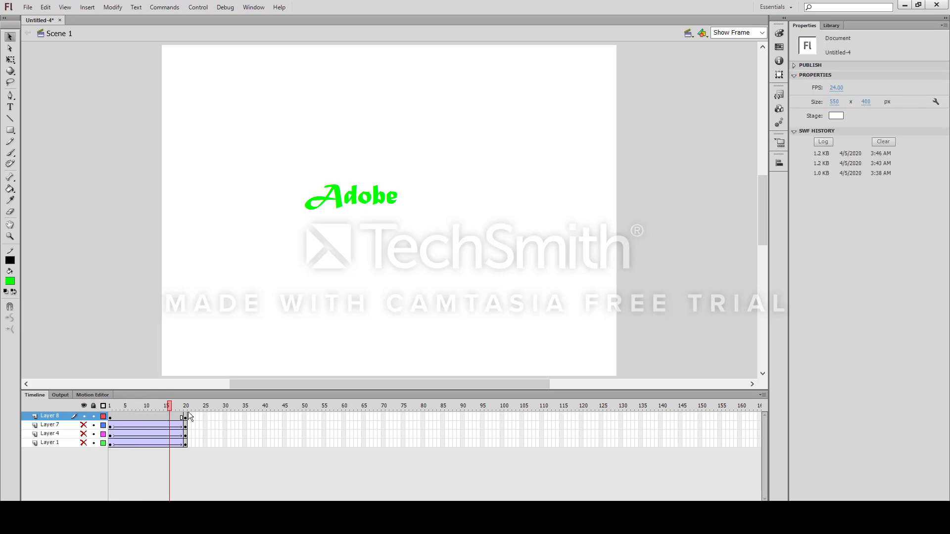
{"action": "left_click", "coordinate": [187, 414]}
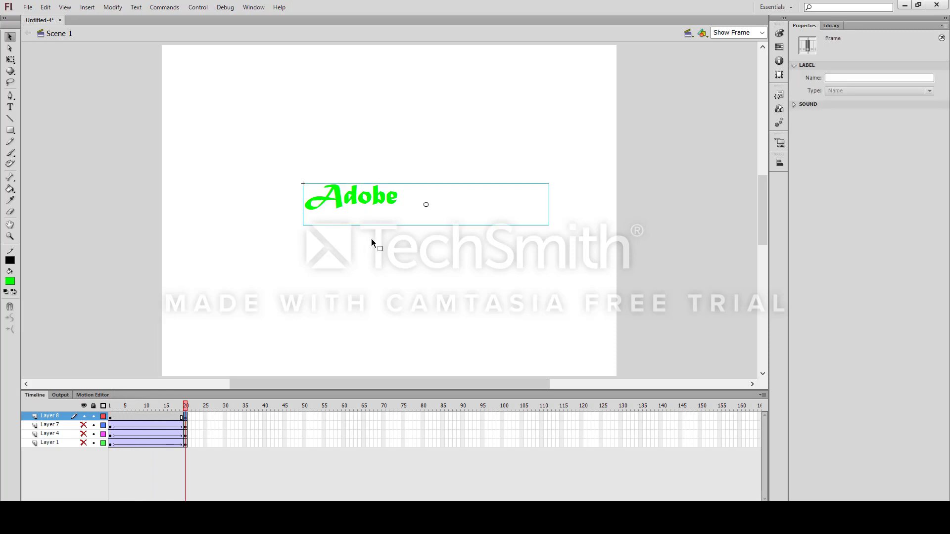
- Apply an Alpha color effect of 0% to the Adobe text instance at frame 20
{"action": "left_click", "coordinate": [374, 204]}
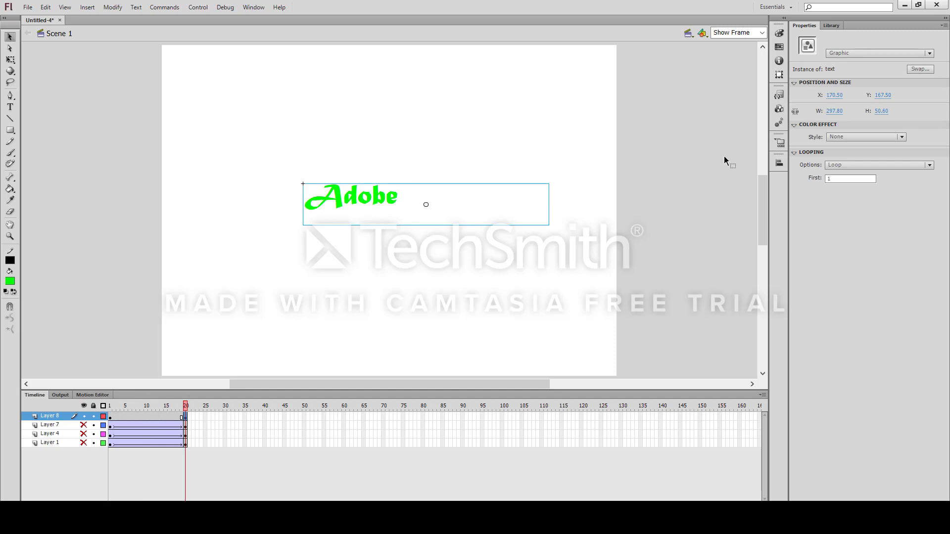
{"action": "left_click", "coordinate": [854, 136]}
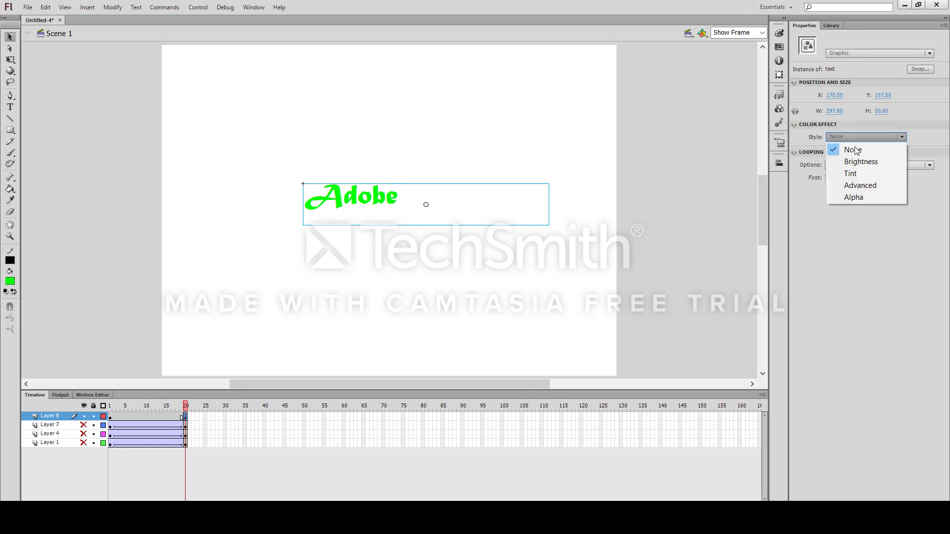
{"action": "left_click", "coordinate": [860, 195]}
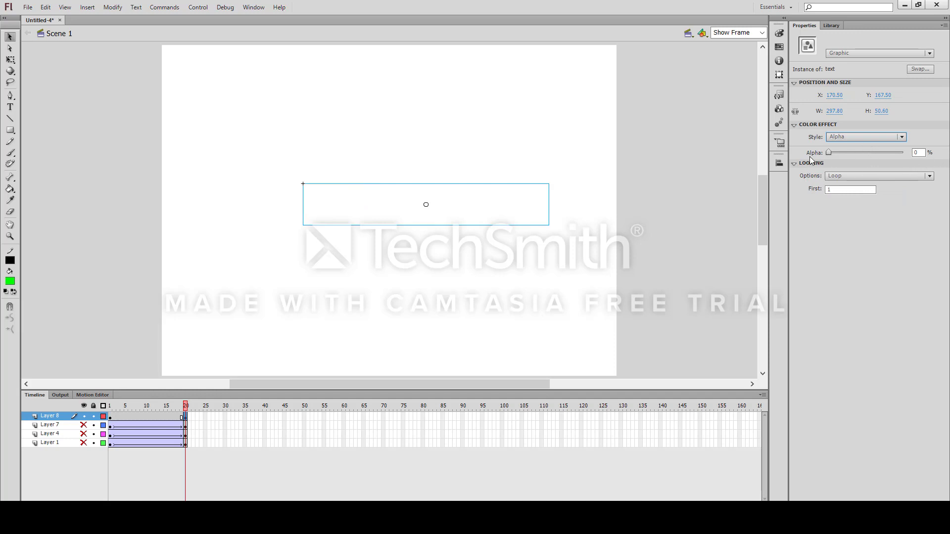
{"action": "left_click_drag", "start_coordinate": [828, 151], "coordinate": [805, 153]}
- Create a classic tween between the two Layer 8 keyframes, scrub through the text's fade-out and start a test movie
{"action": "left_click", "coordinate": [147, 419]}
{"action": "right_click", "coordinate": [146, 419]}
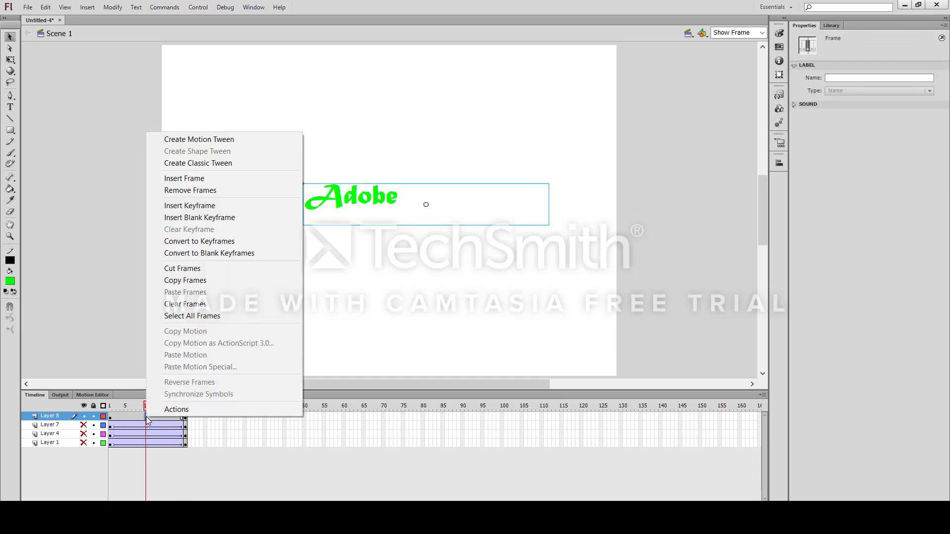
{"action": "left_click", "coordinate": [236, 164]}
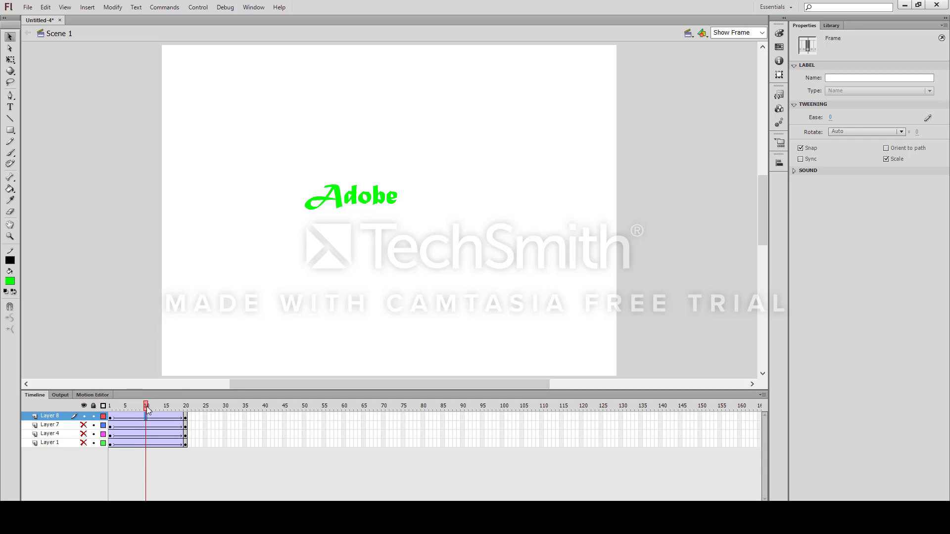
{"action": "left_click_drag", "start_coordinate": [146, 408], "coordinate": [193, 406]}
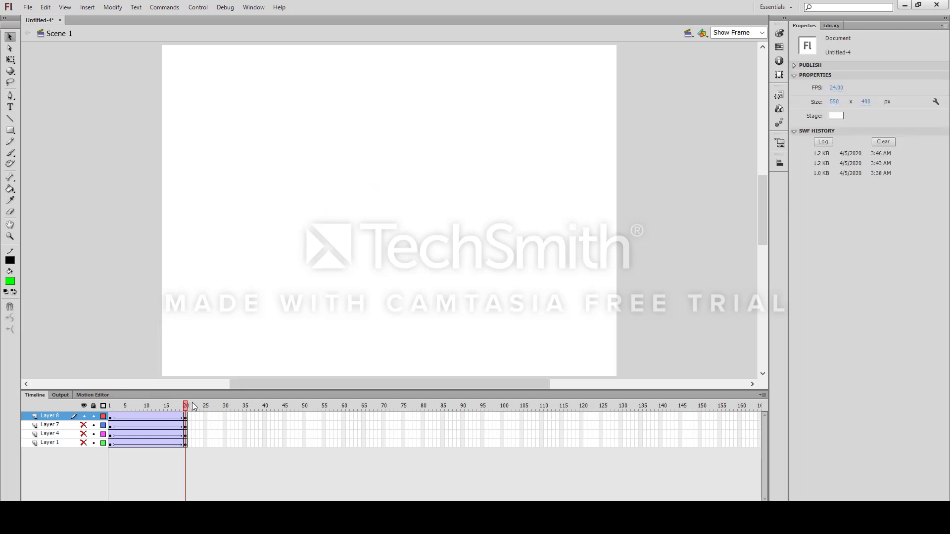
{"action": "key", "text": "ctrl+Return"}
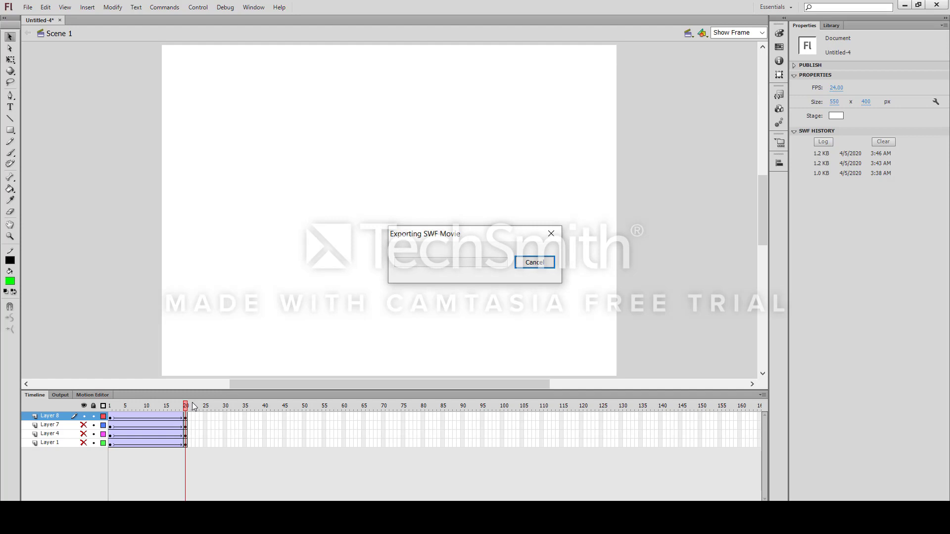